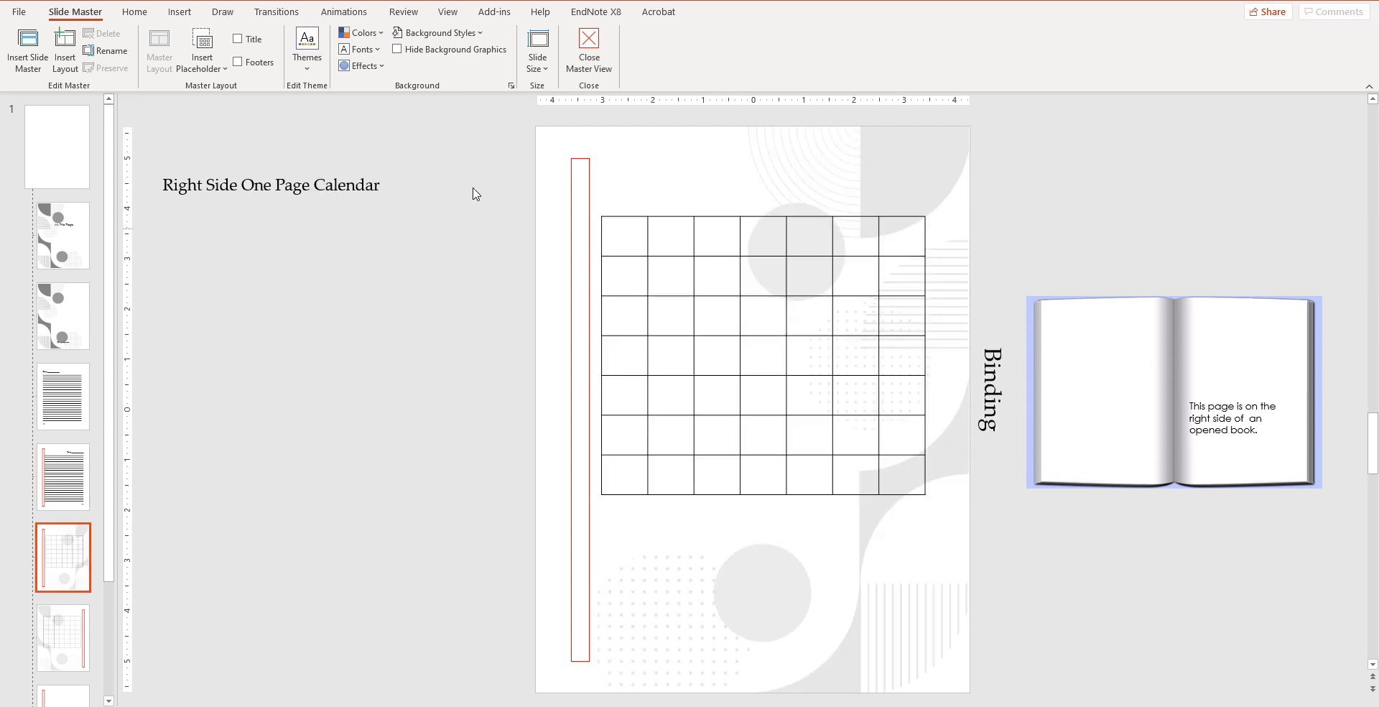
Delete the narrow red margin bar from the Right Side One Page Calendar layout
{"action": "left_click", "coordinate": [570, 214]}
{"action": "scroll", "coordinate": [571, 214], "scroll_direction": "down", "scroll_amount": 1}
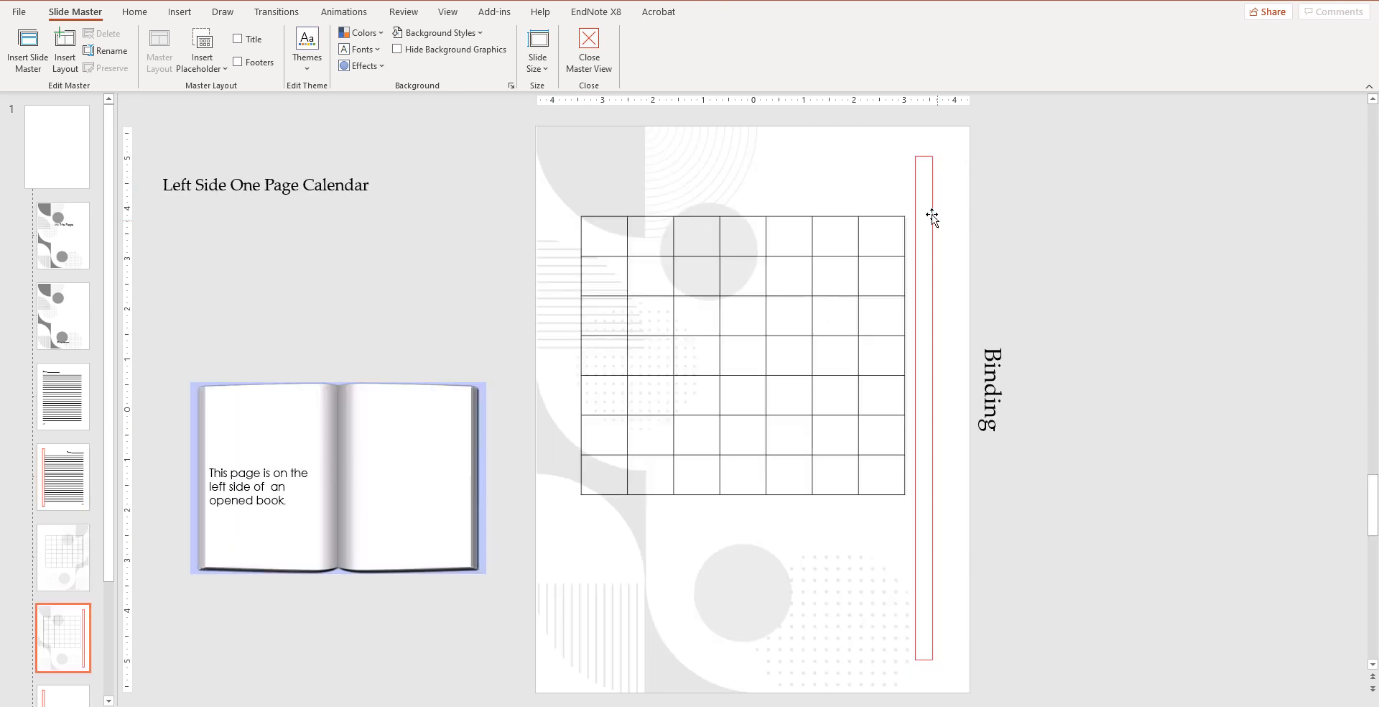
{"action": "left_click", "coordinate": [929, 212]}
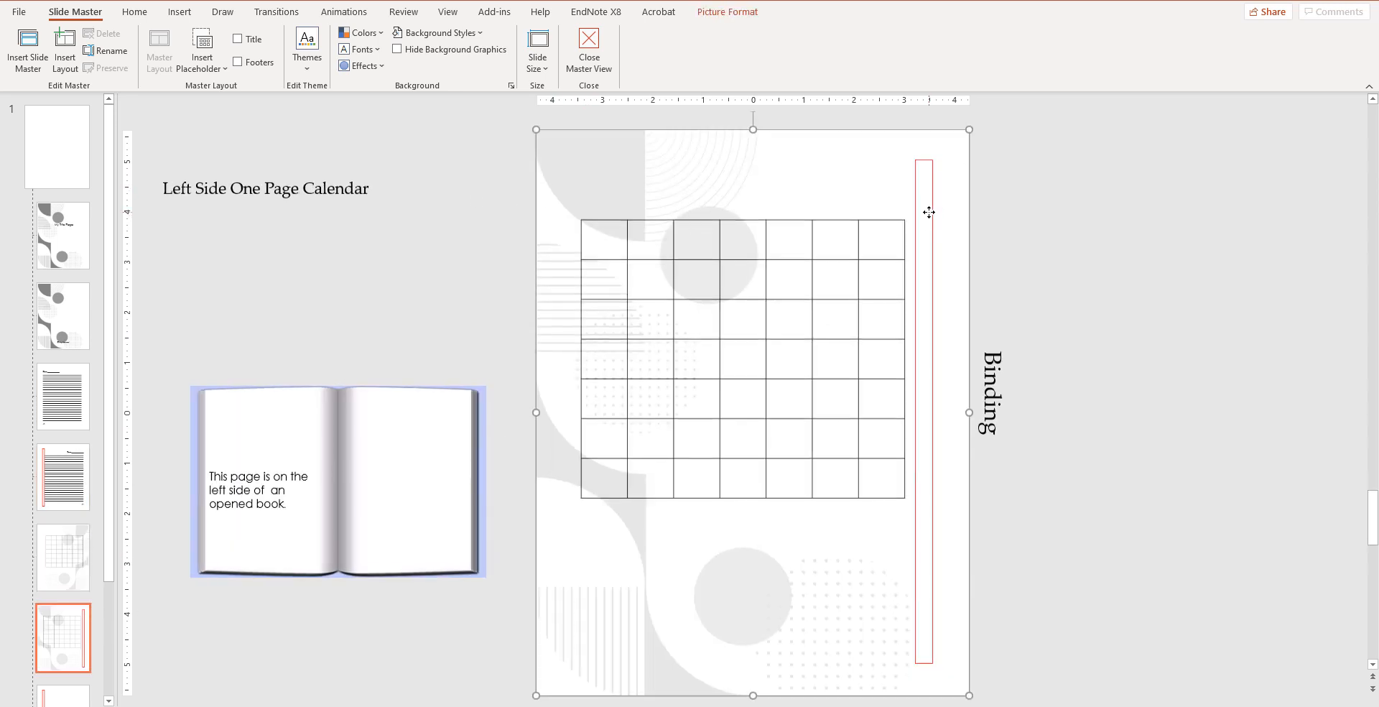
{"action": "left_click", "coordinate": [1028, 215]}
{"action": "left_click", "coordinate": [930, 189]}
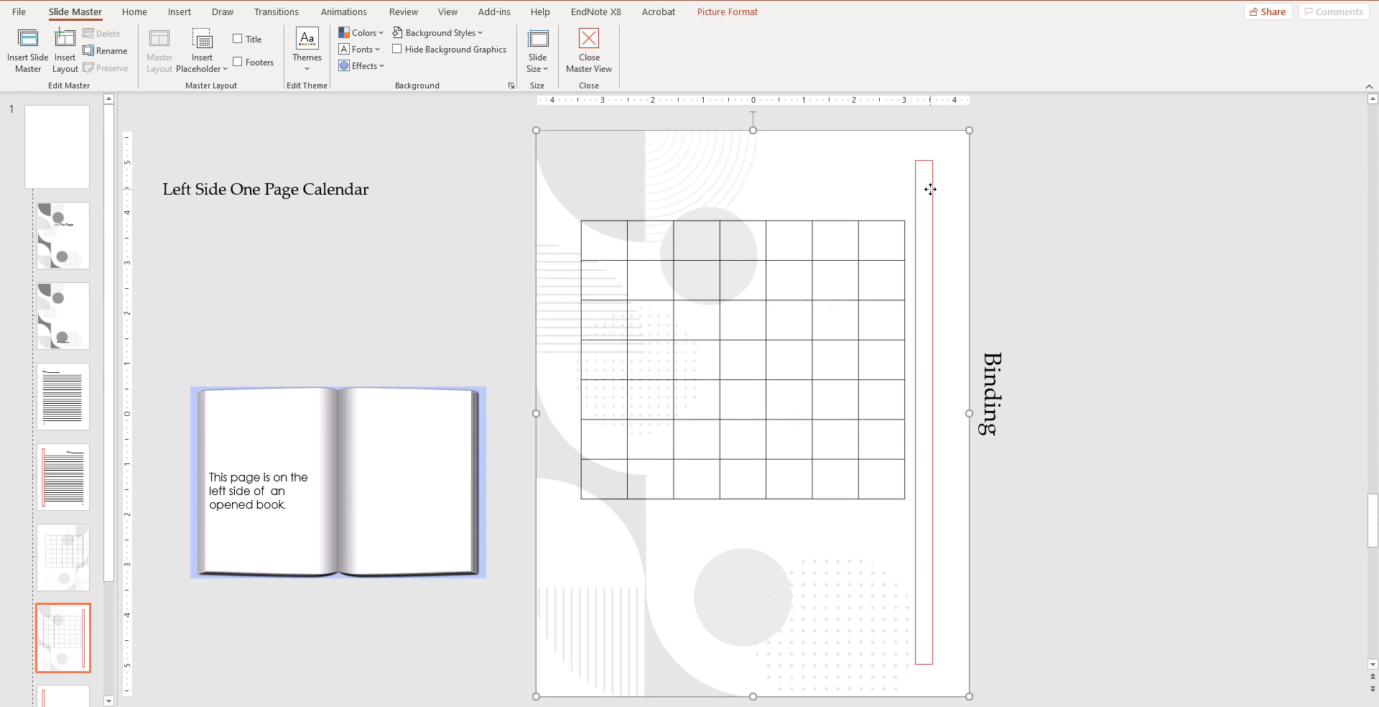
{"action": "right_click", "coordinate": [931, 191]}
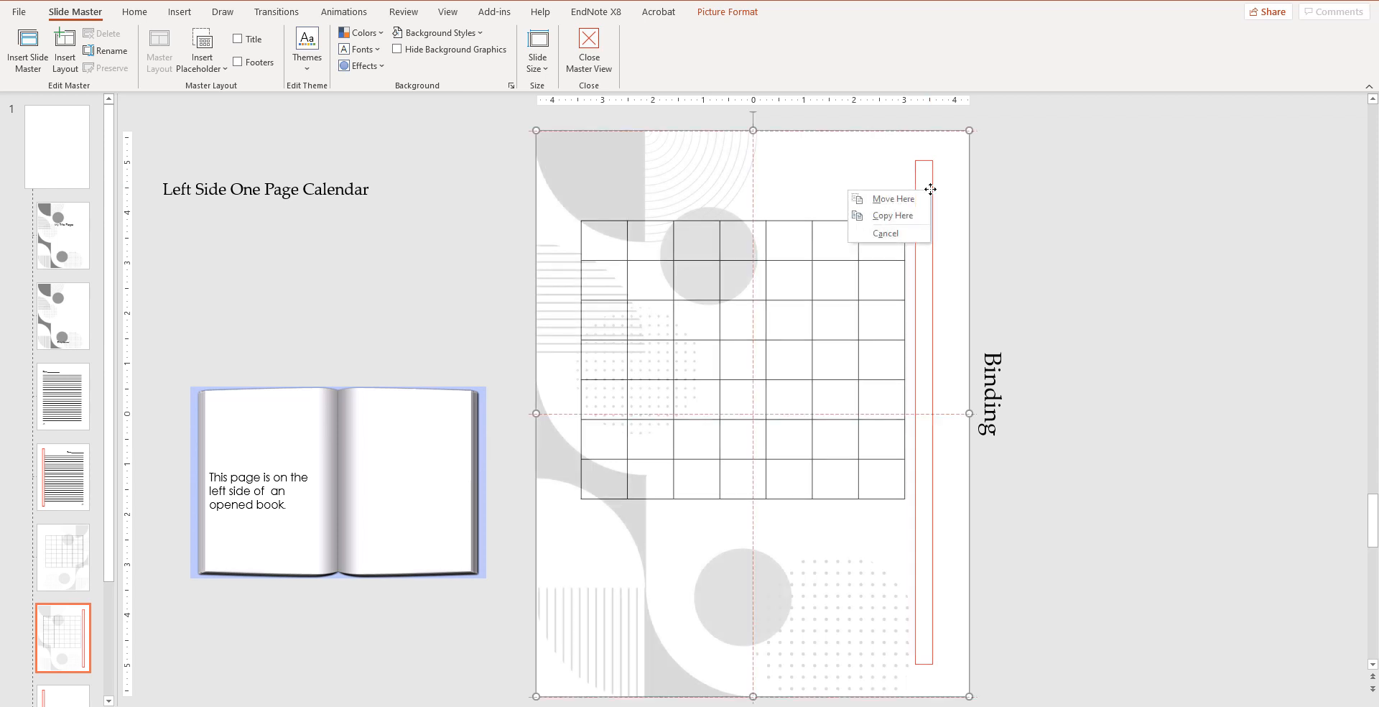
{"action": "key", "text": "Escape"}
{"action": "right_click", "coordinate": [930, 188]}
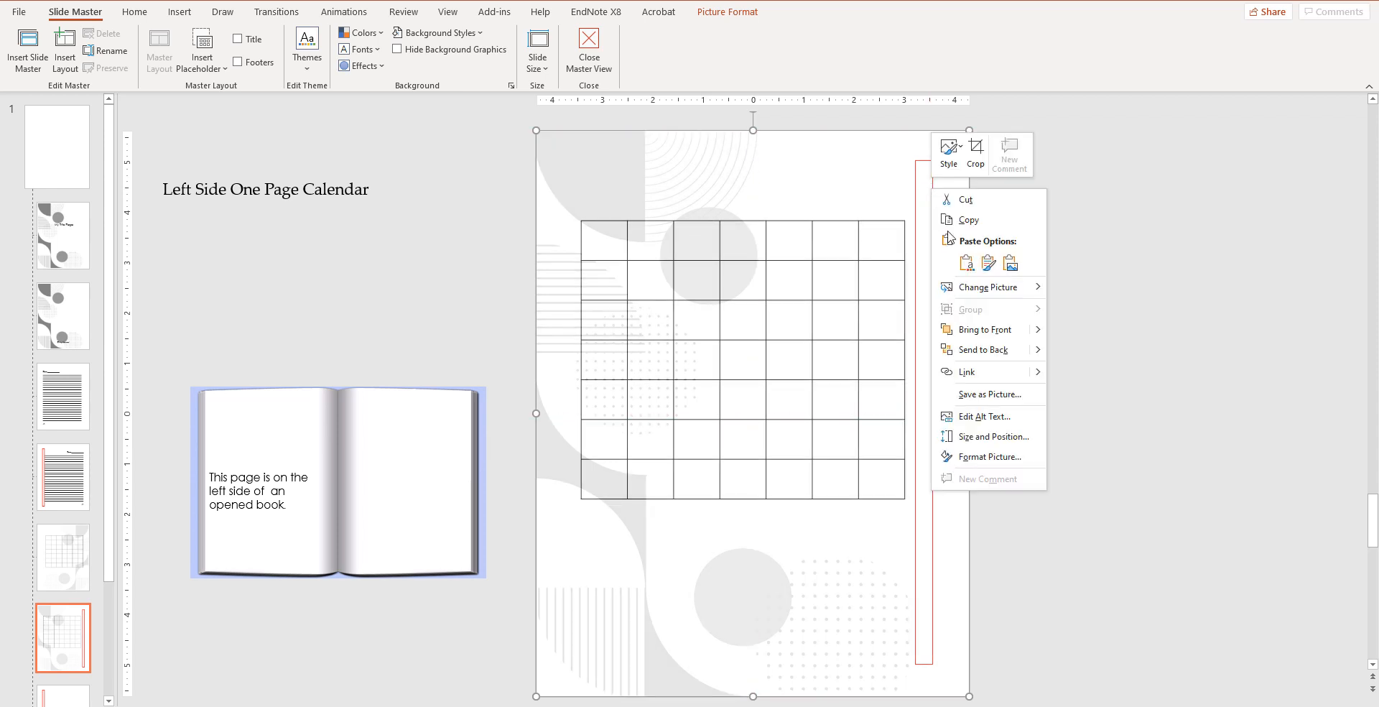
{"action": "left_click", "coordinate": [1068, 350]}
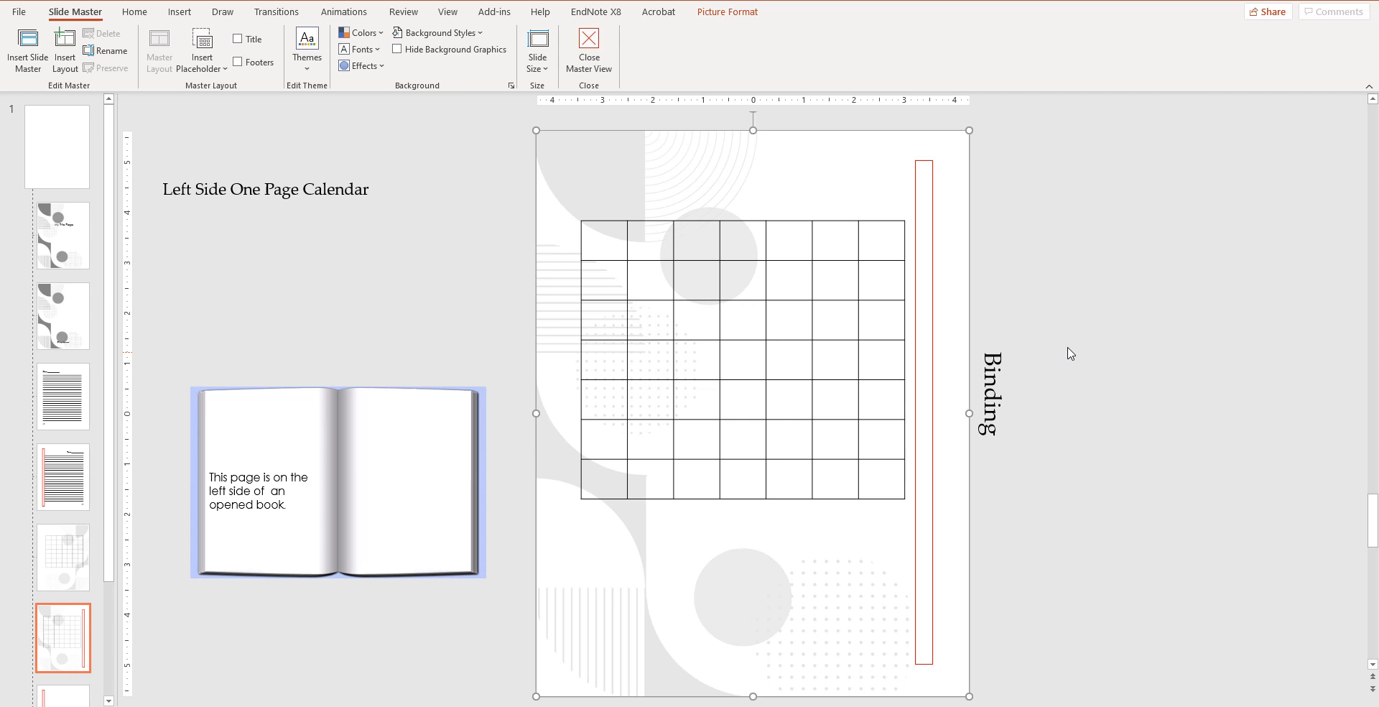
{"action": "left_click", "coordinate": [1138, 165]}
Delete the narrow red margin bar from the Left Side One Page Calendar layout
{"action": "left_click", "coordinate": [932, 159]}
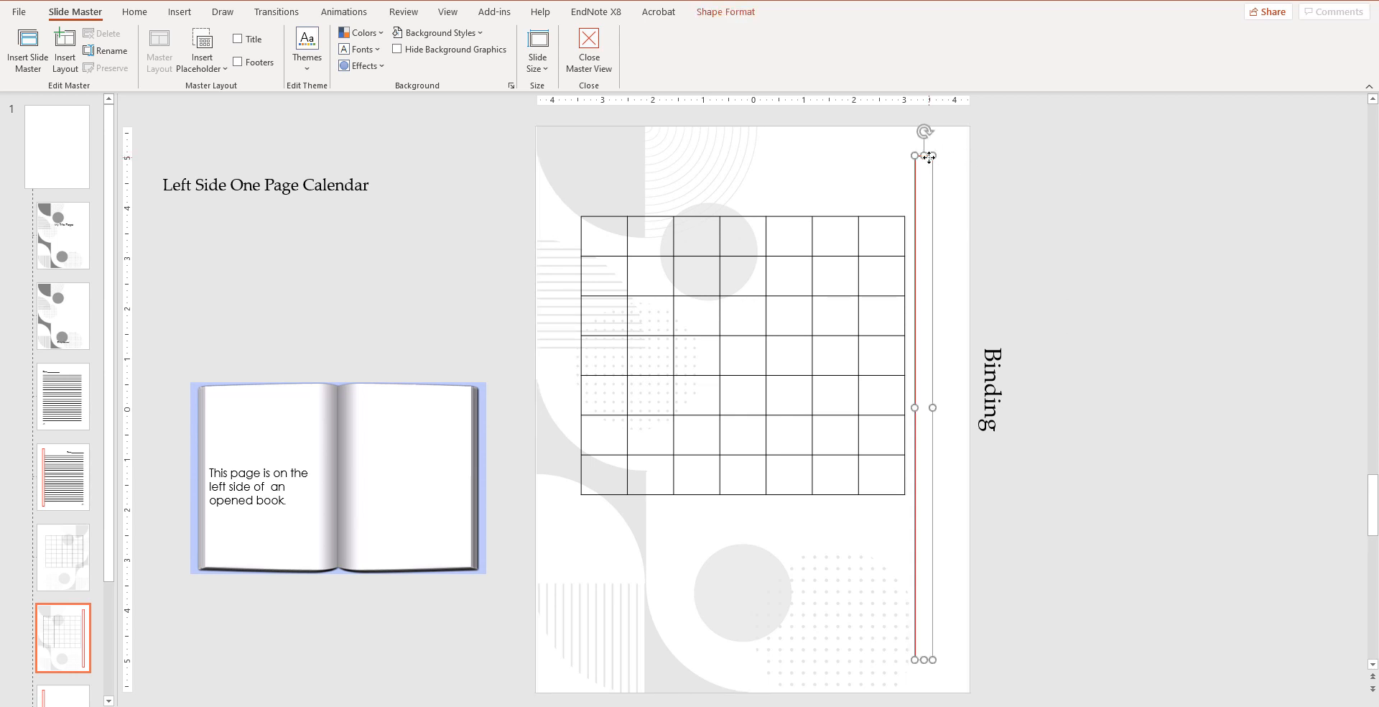
{"action": "left_click", "coordinate": [1039, 157]}
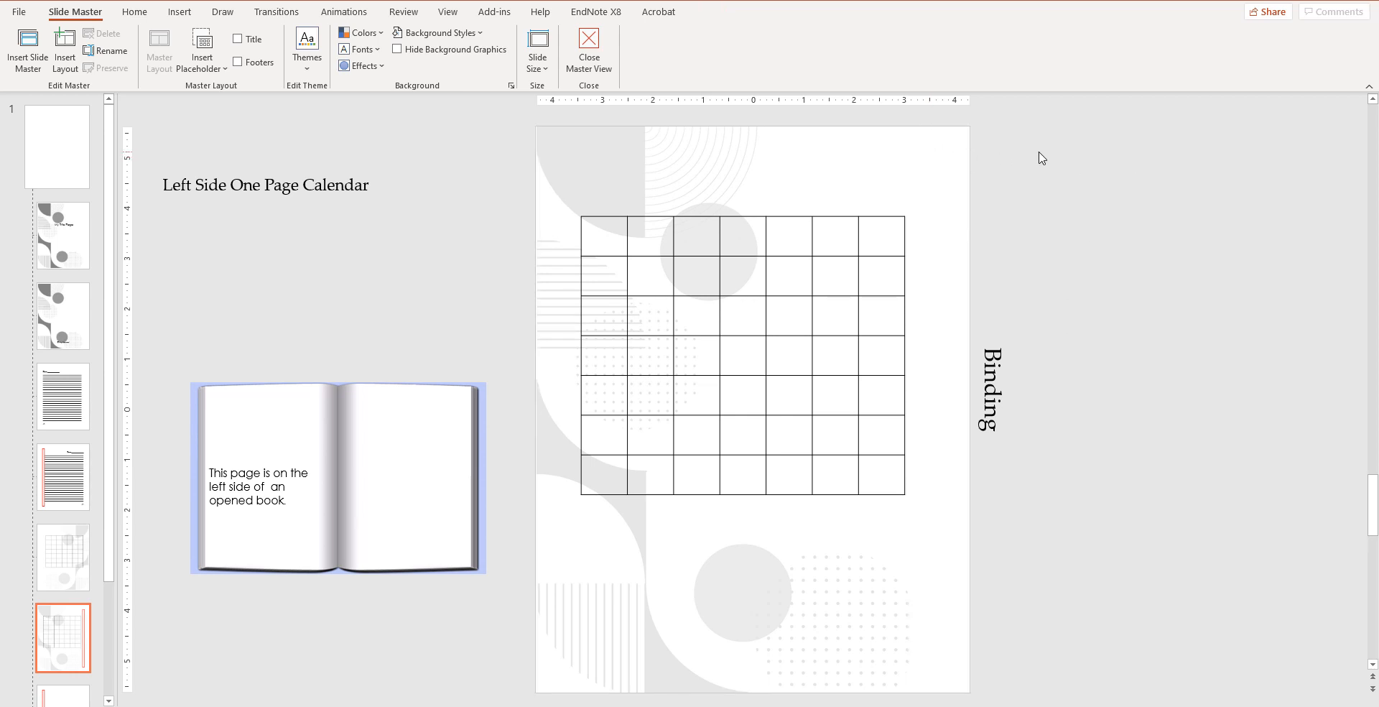
Set the calendar table on the Right Side One Page Calendar layout to No Border
{"action": "scroll", "coordinate": [1044, 186], "scroll_direction": "up", "scroll_amount": 1}
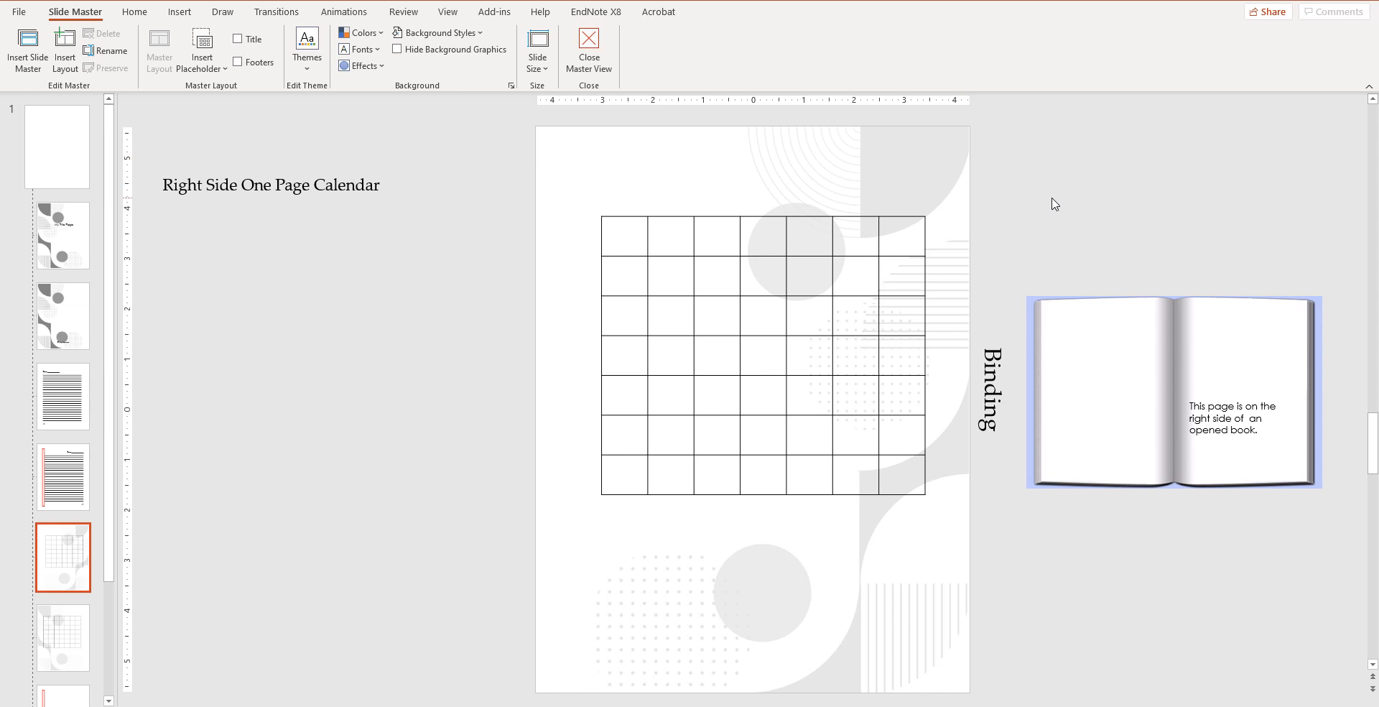
{"action": "left_click", "coordinate": [797, 217]}
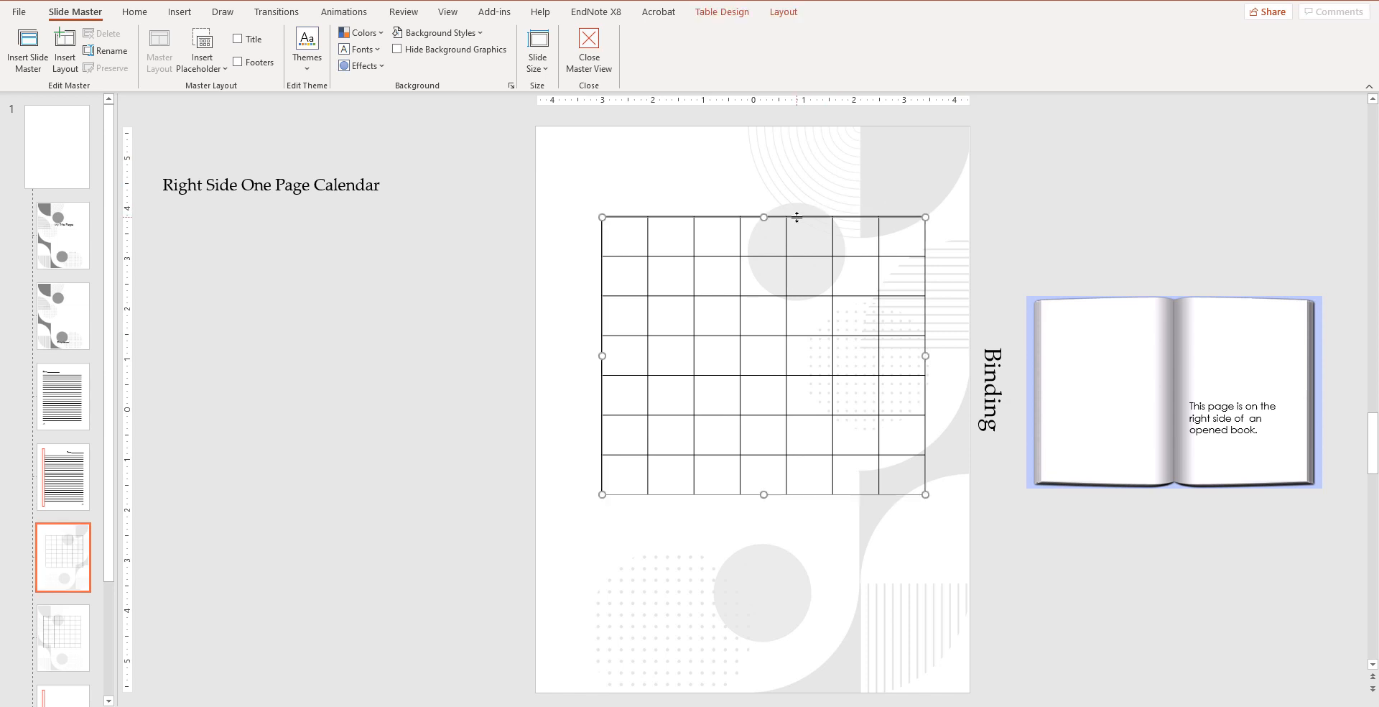
{"action": "left_click", "coordinate": [785, 13]}
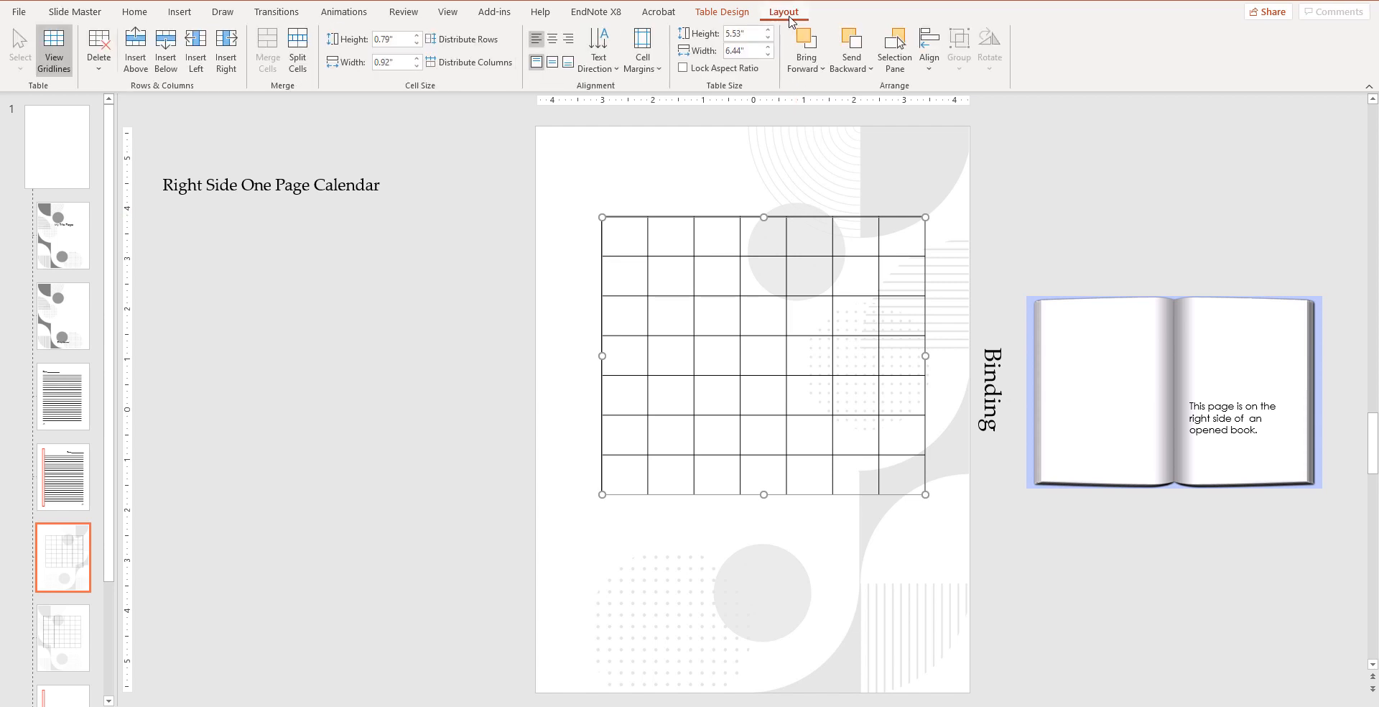
{"action": "left_click", "coordinate": [722, 12]}
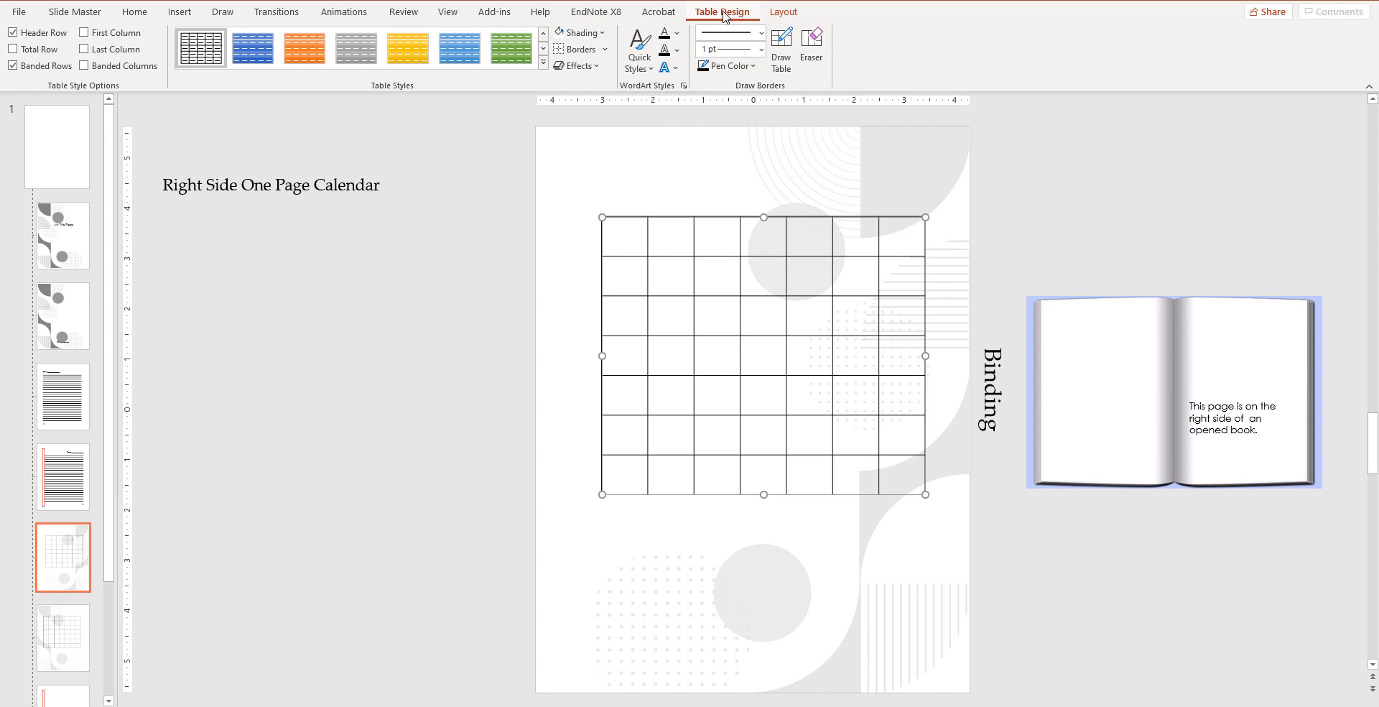
{"action": "left_click", "coordinate": [605, 49]}
{"action": "left_click", "coordinate": [602, 68]}
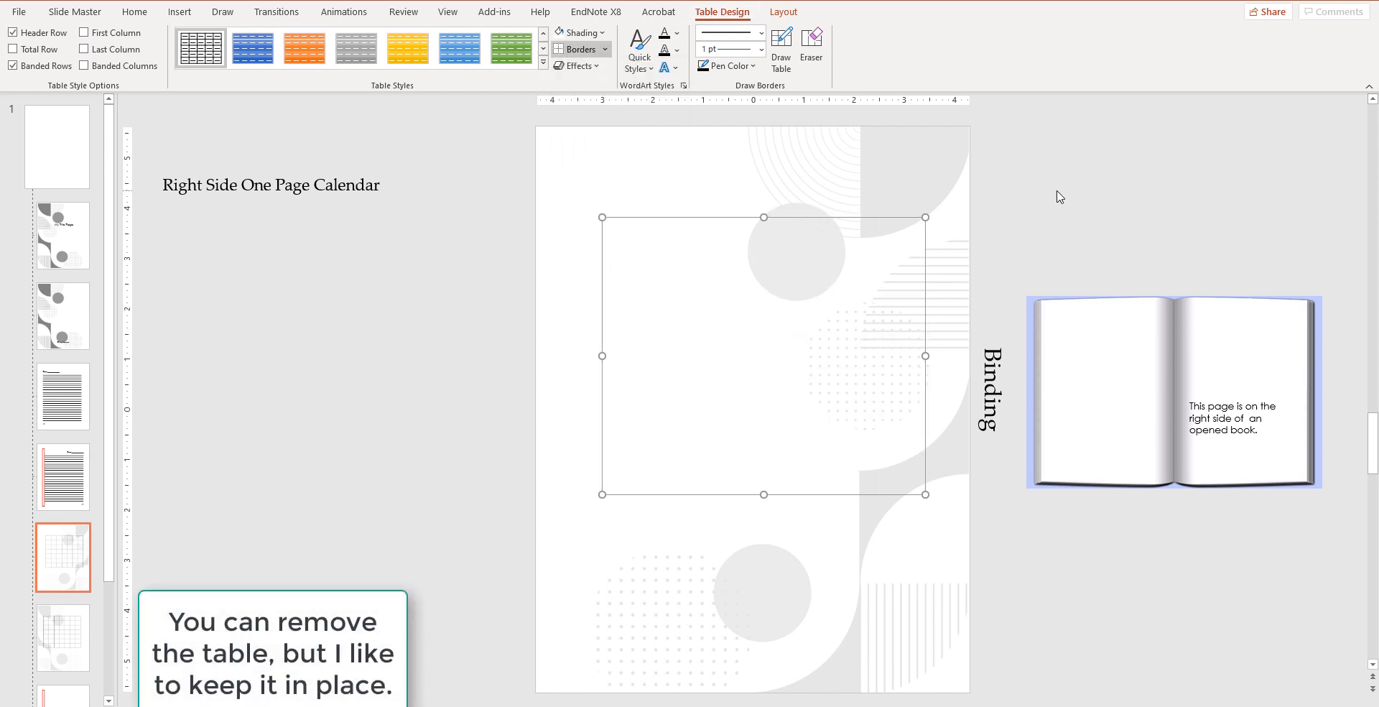
{"action": "left_click", "coordinate": [1059, 196]}
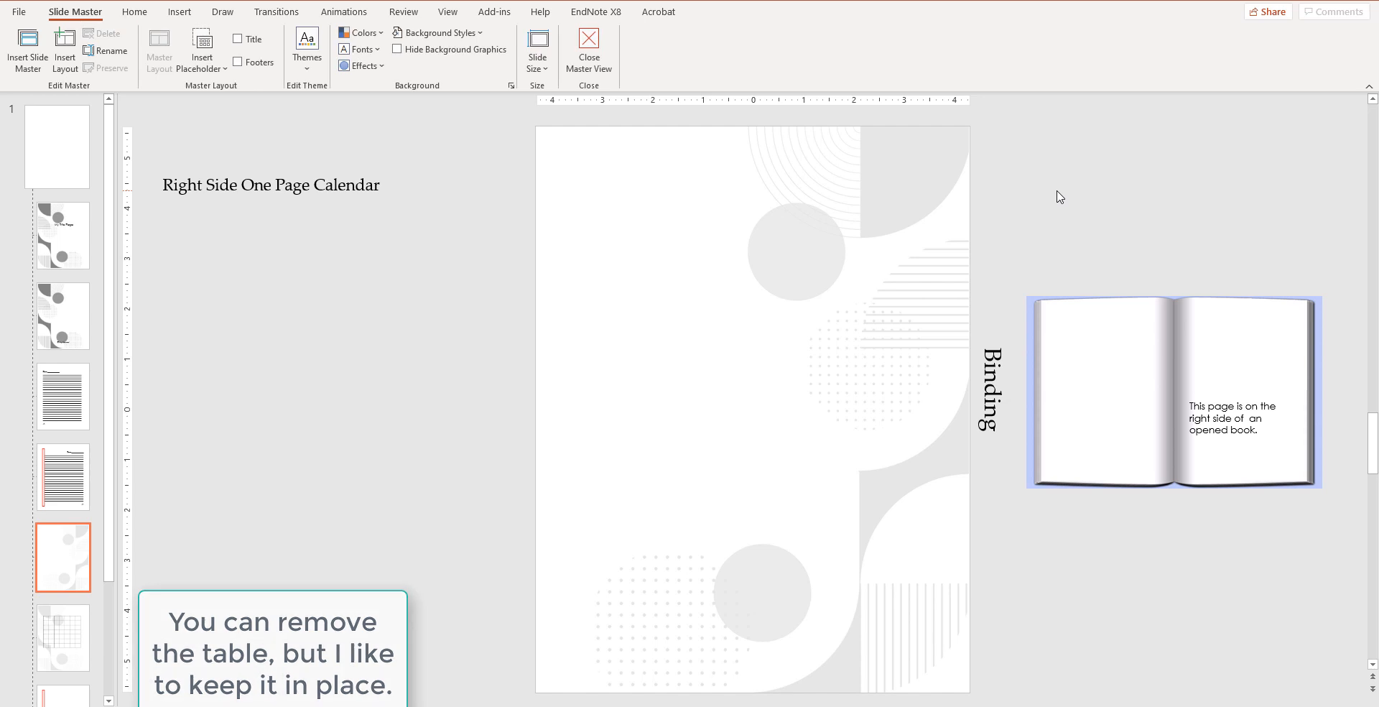
Set the calendar table on the Left Side One Page Calendar layout to No Border
{"action": "left_click", "coordinate": [88, 624]}
{"action": "left_click", "coordinate": [747, 217]}
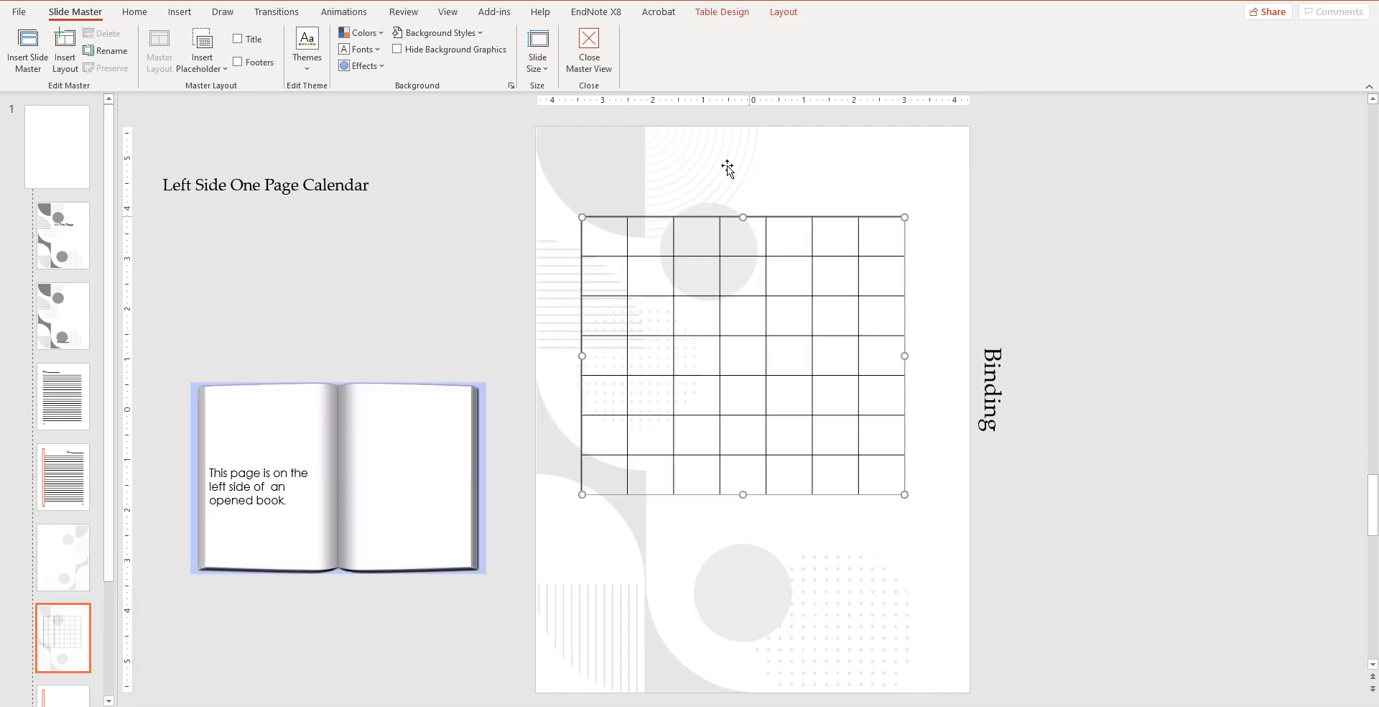
{"action": "left_click", "coordinate": [743, 19]}
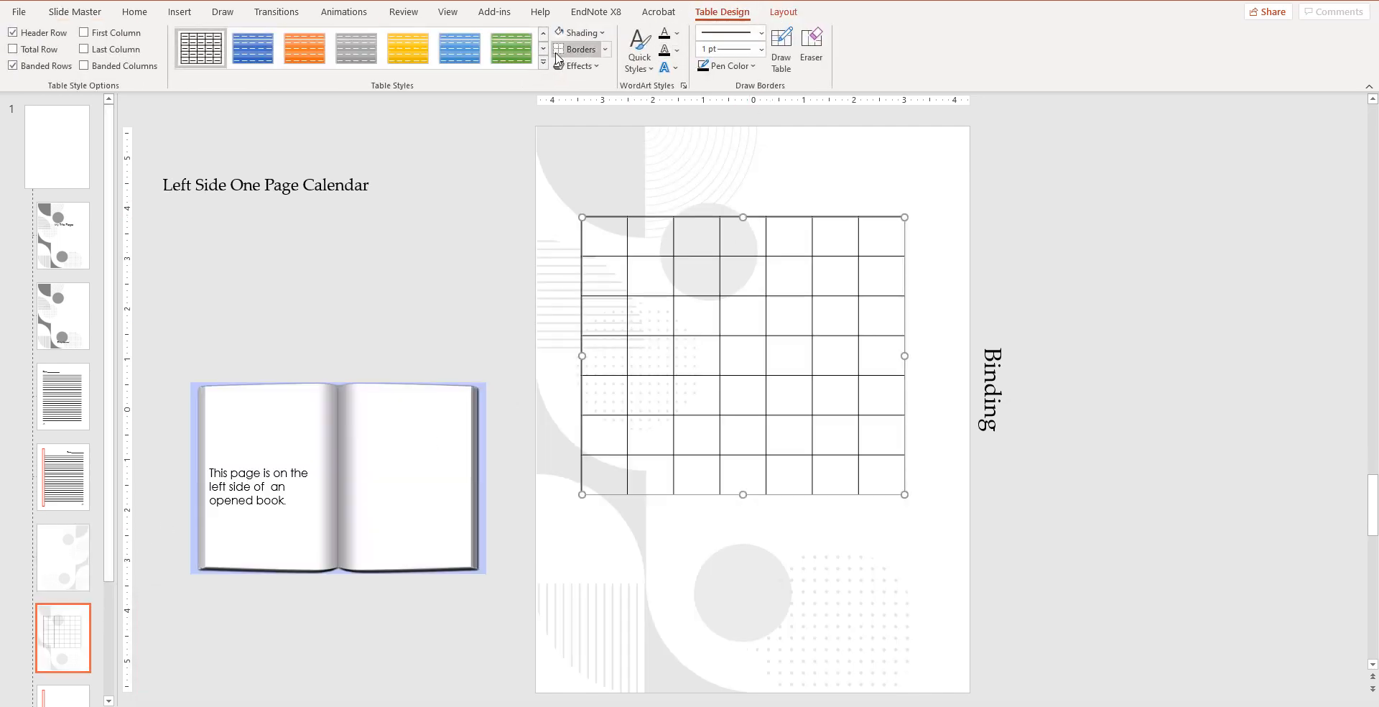
{"action": "left_click", "coordinate": [558, 55]}
{"action": "left_click", "coordinate": [1125, 223]}
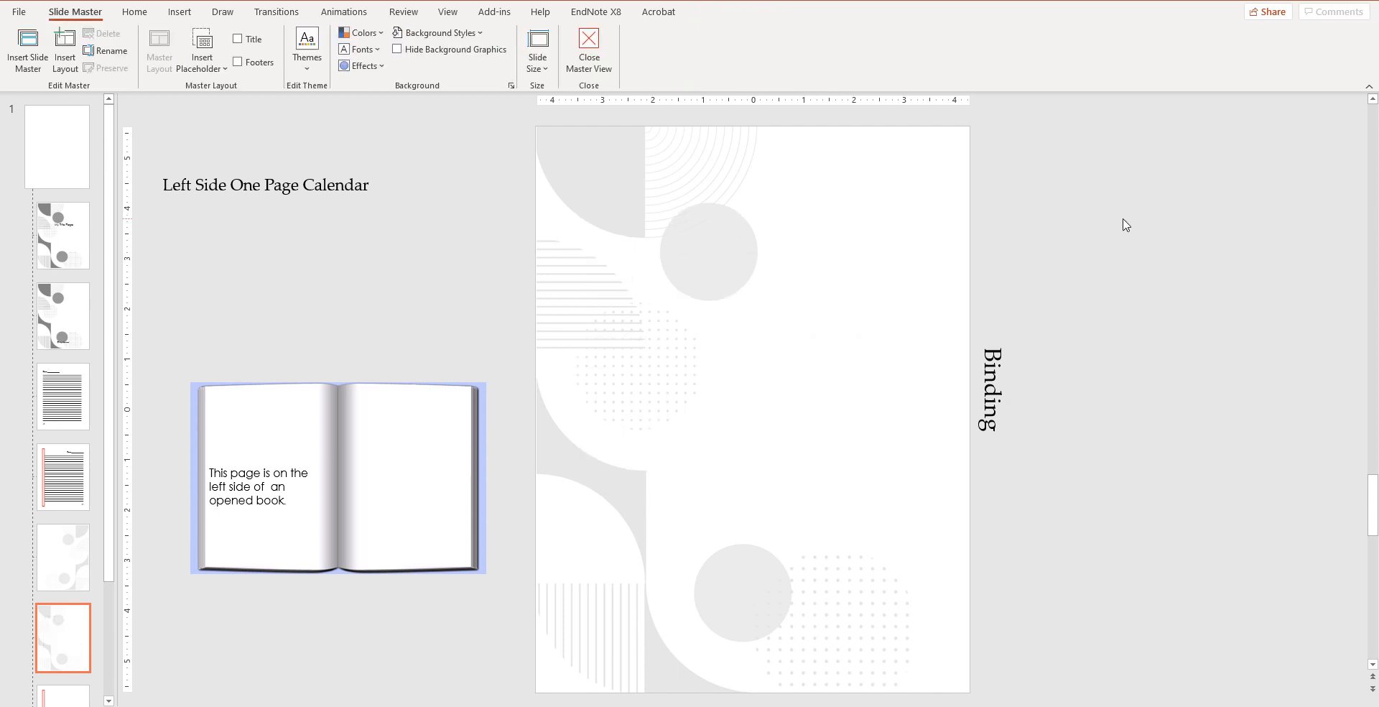
Close the master view and remove all borders from the January calendar table on slide 5
{"action": "left_click", "coordinate": [587, 53]}
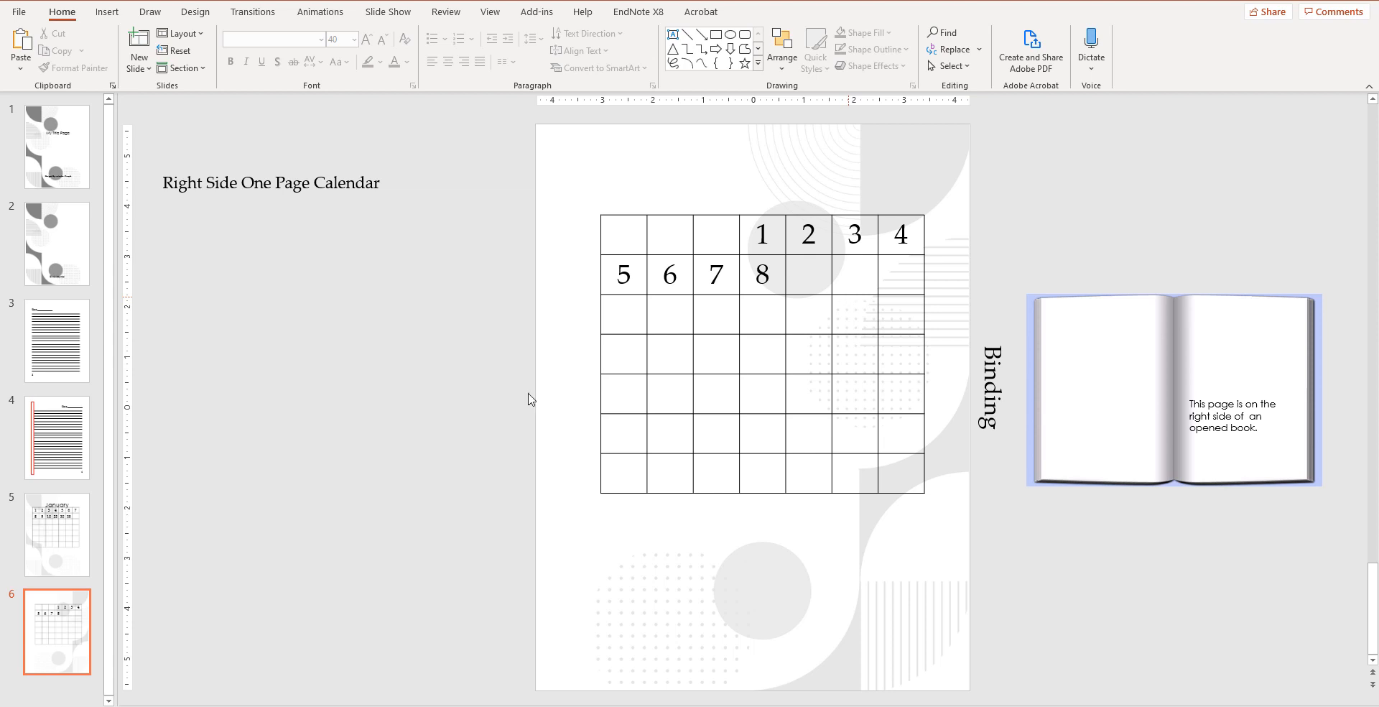
{"action": "left_click", "coordinate": [44, 547]}
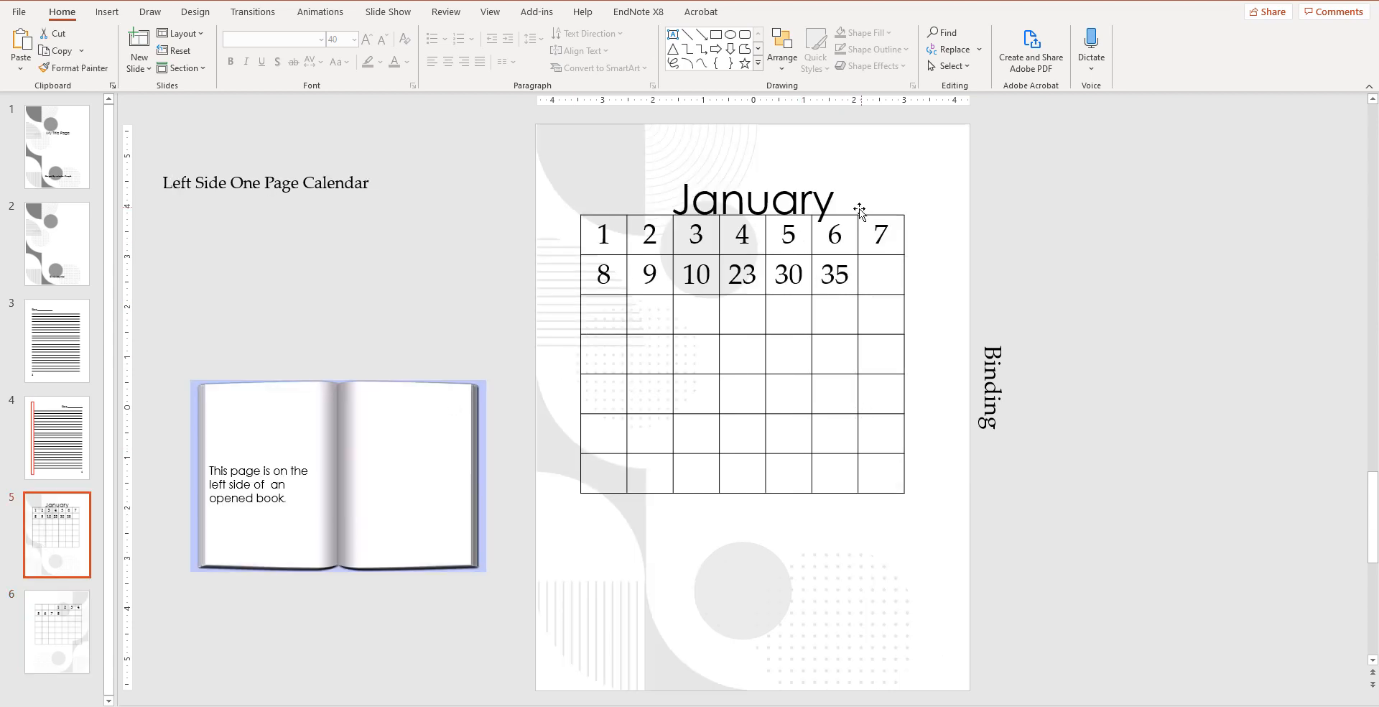
{"action": "left_click", "coordinate": [858, 215]}
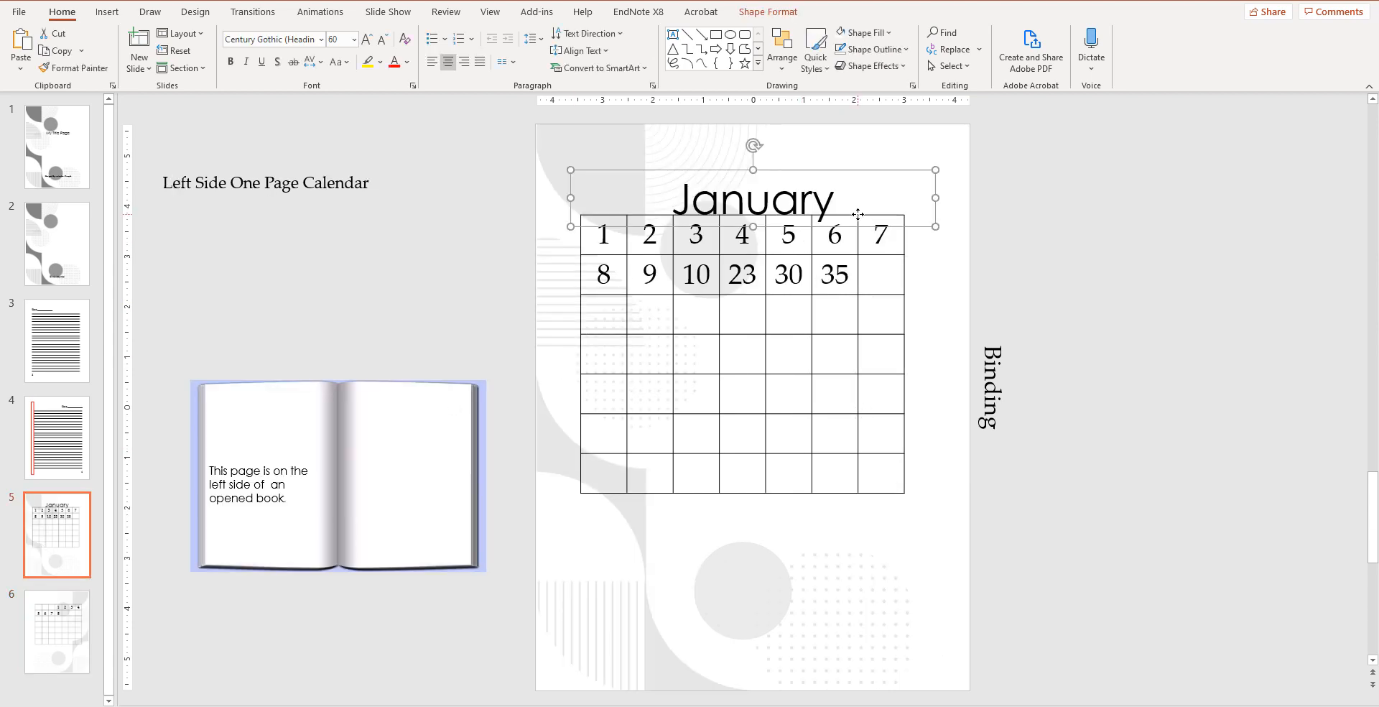
{"action": "left_click", "coordinate": [901, 288]}
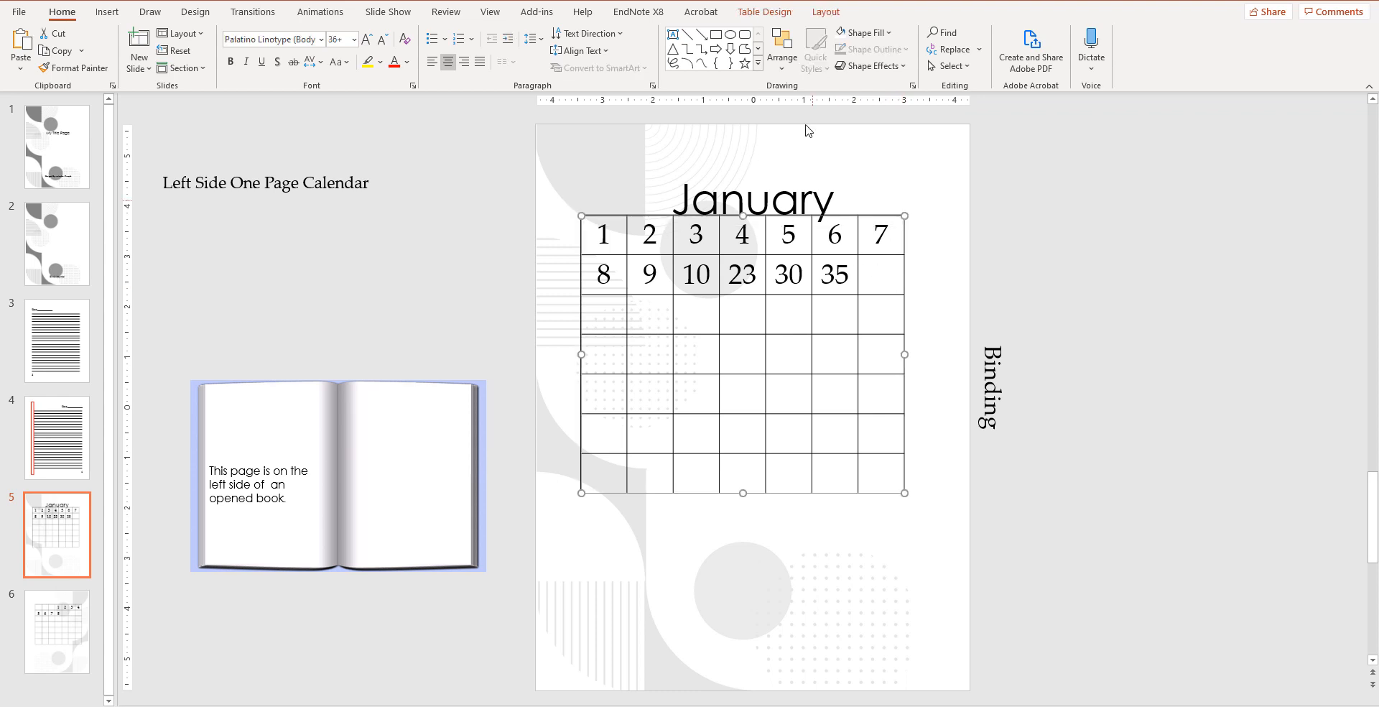
{"action": "left_click", "coordinate": [764, 11]}
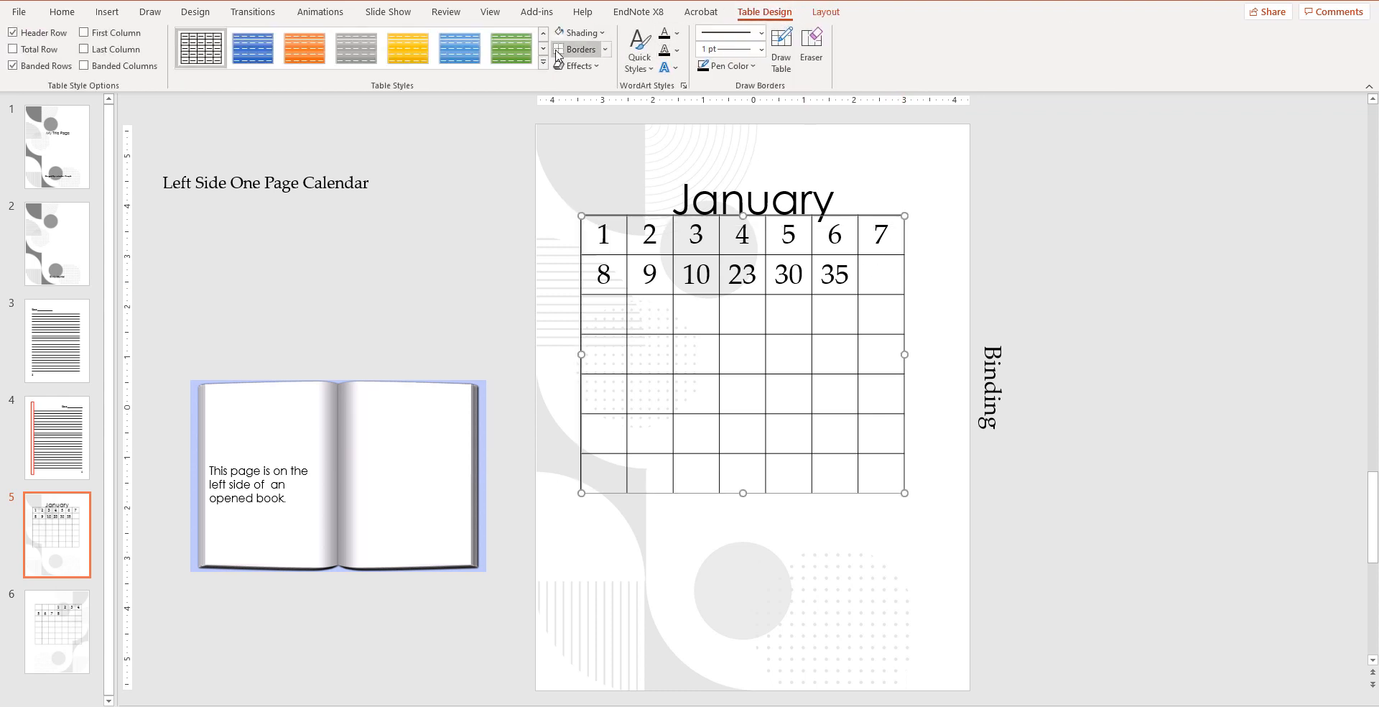
{"action": "left_click", "coordinate": [558, 51]}
{"action": "left_click", "coordinate": [1065, 209]}
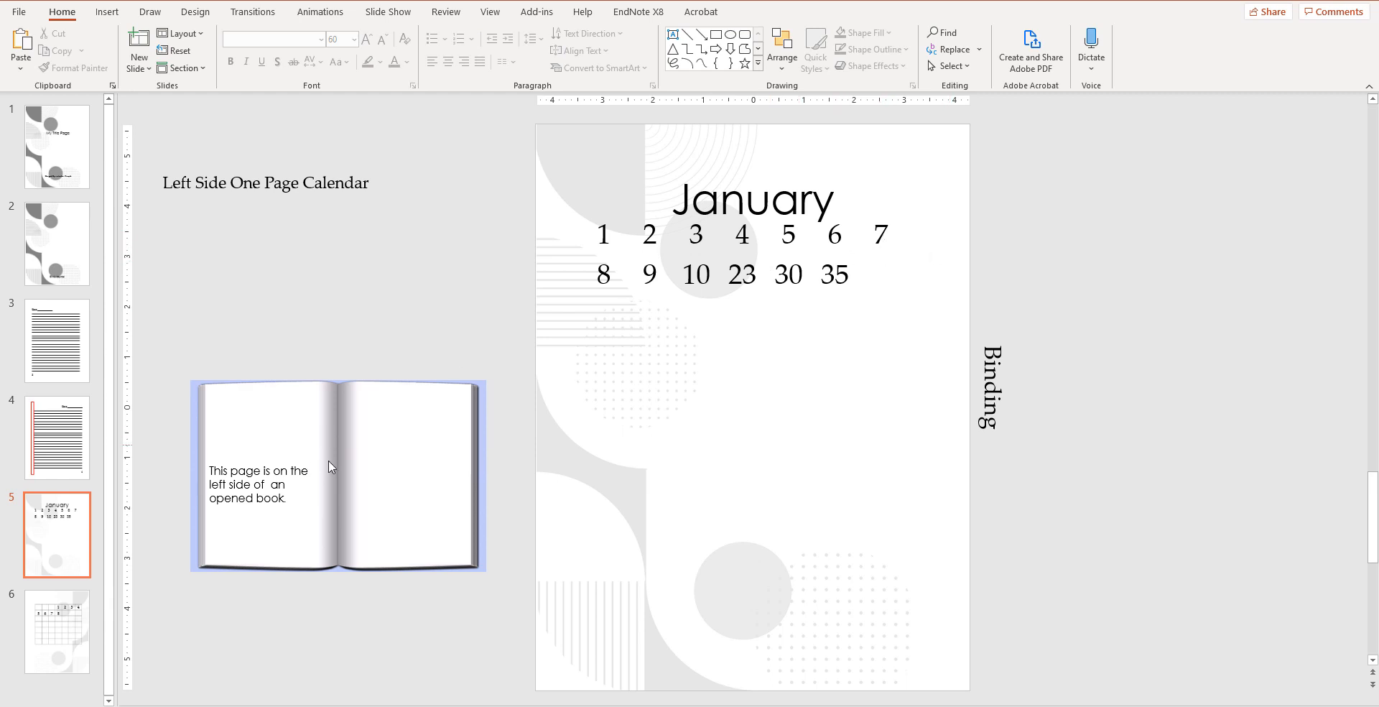
Remove all borders from the calendar table on slide 6
{"action": "left_click", "coordinate": [71, 632]}
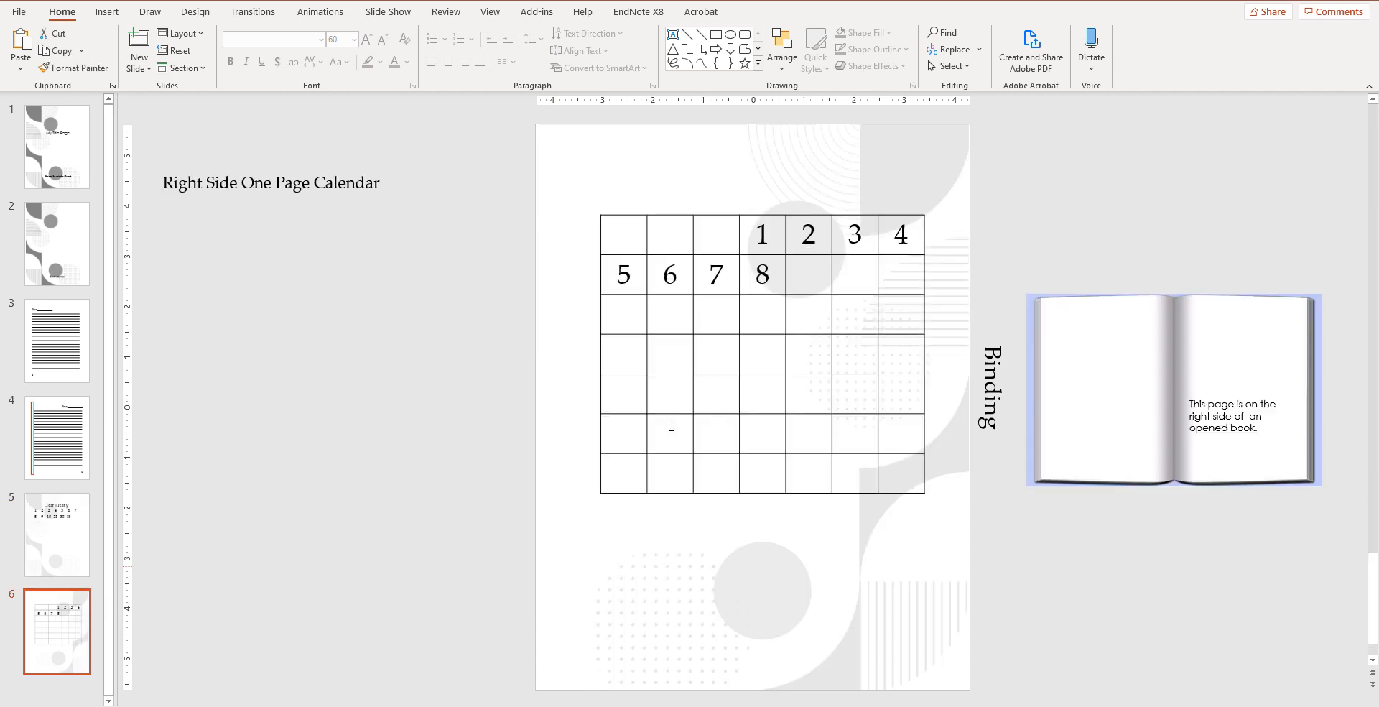
{"action": "left_click", "coordinate": [720, 215]}
{"action": "left_click", "coordinate": [763, 12]}
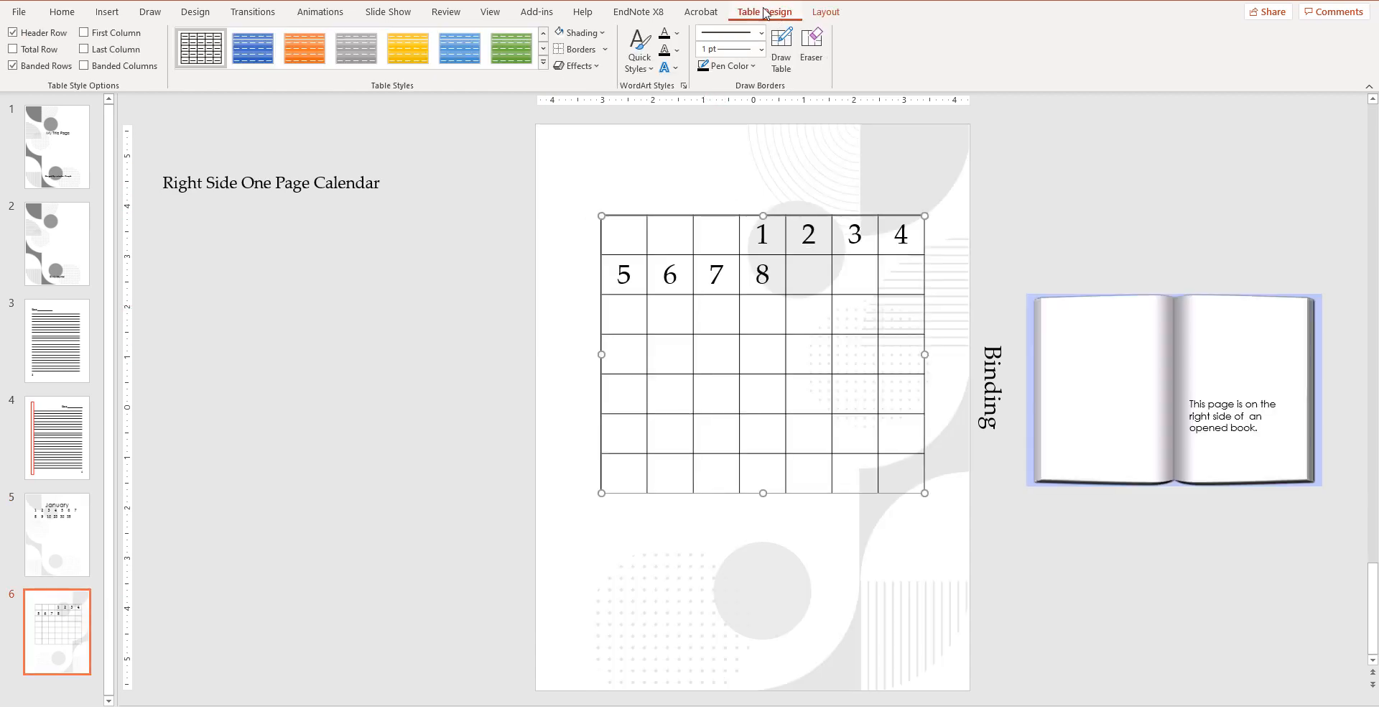
{"action": "left_click", "coordinate": [593, 52]}
{"action": "left_click", "coordinate": [583, 70]}
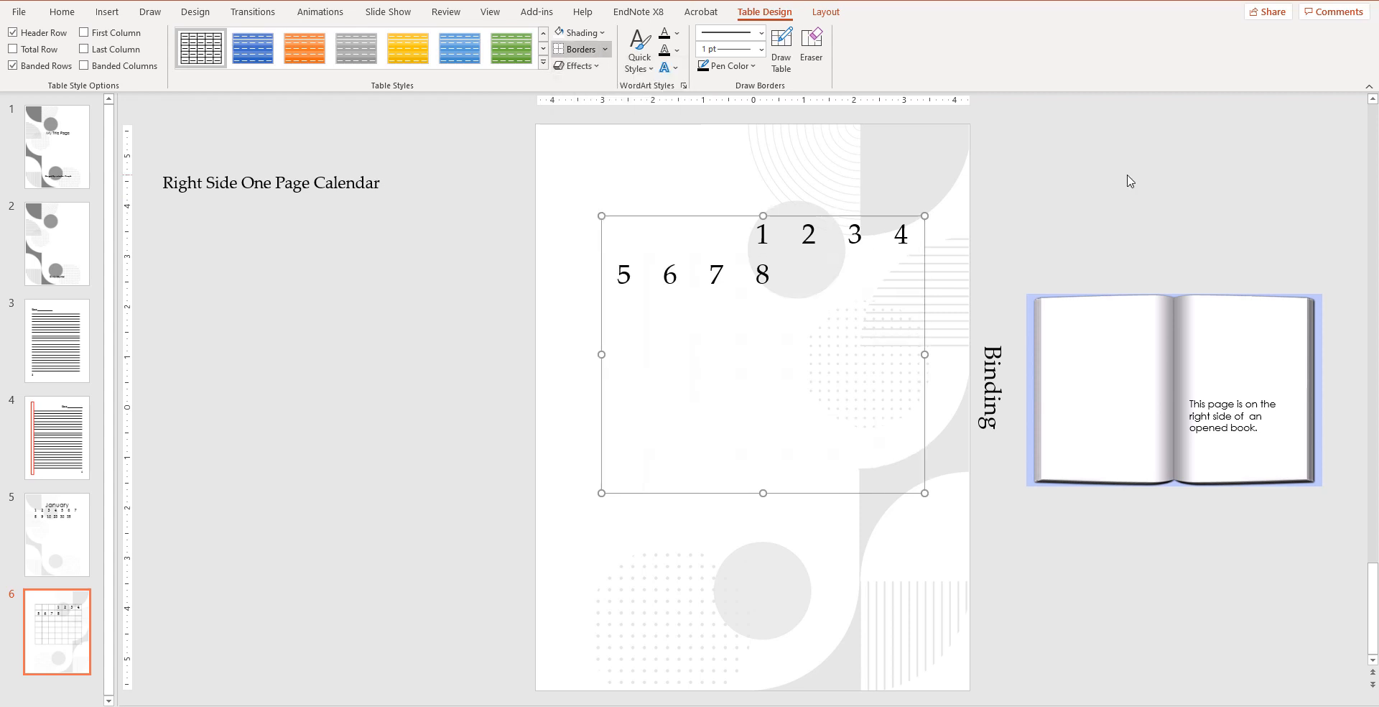
{"action": "left_click", "coordinate": [1127, 178]}
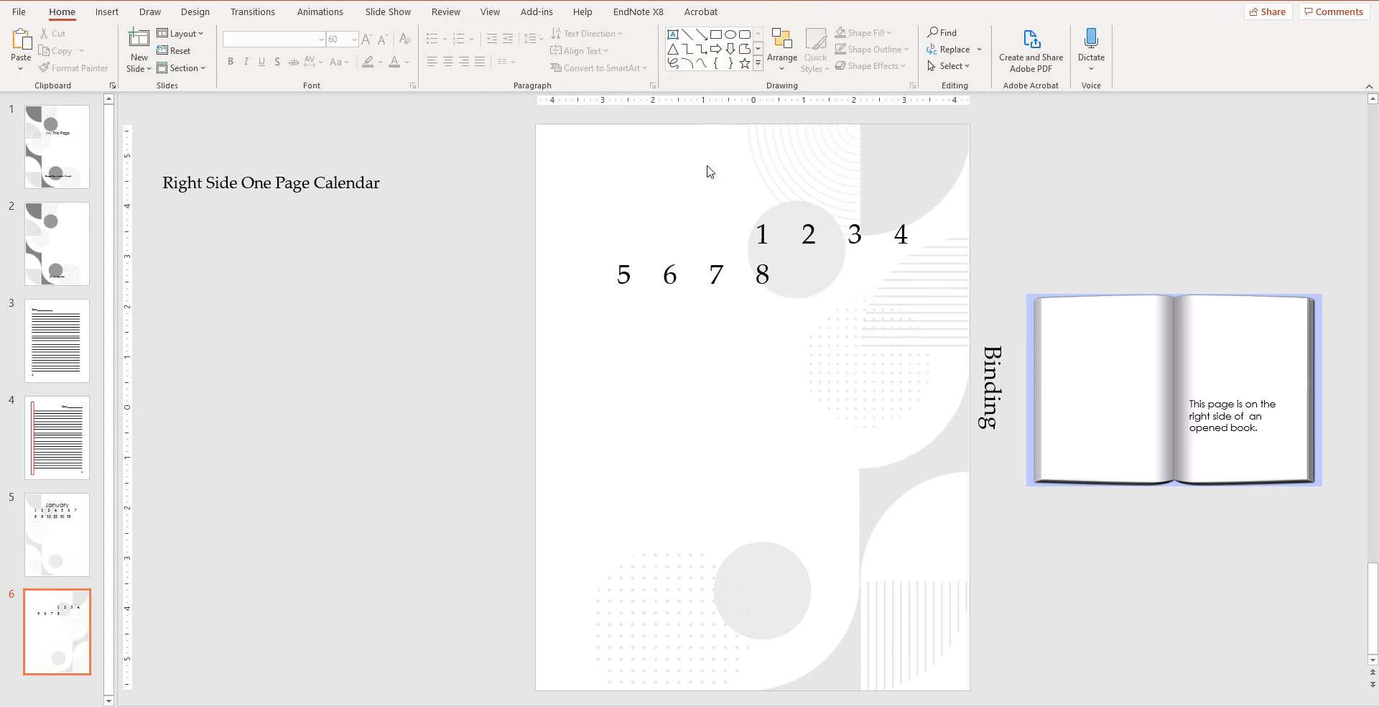
Apply All Borders to the blank cell before day 1 and to the first six columns of the table's first four rows
{"action": "left_click", "coordinate": [699, 234]}
{"action": "left_click", "coordinate": [606, 49]}
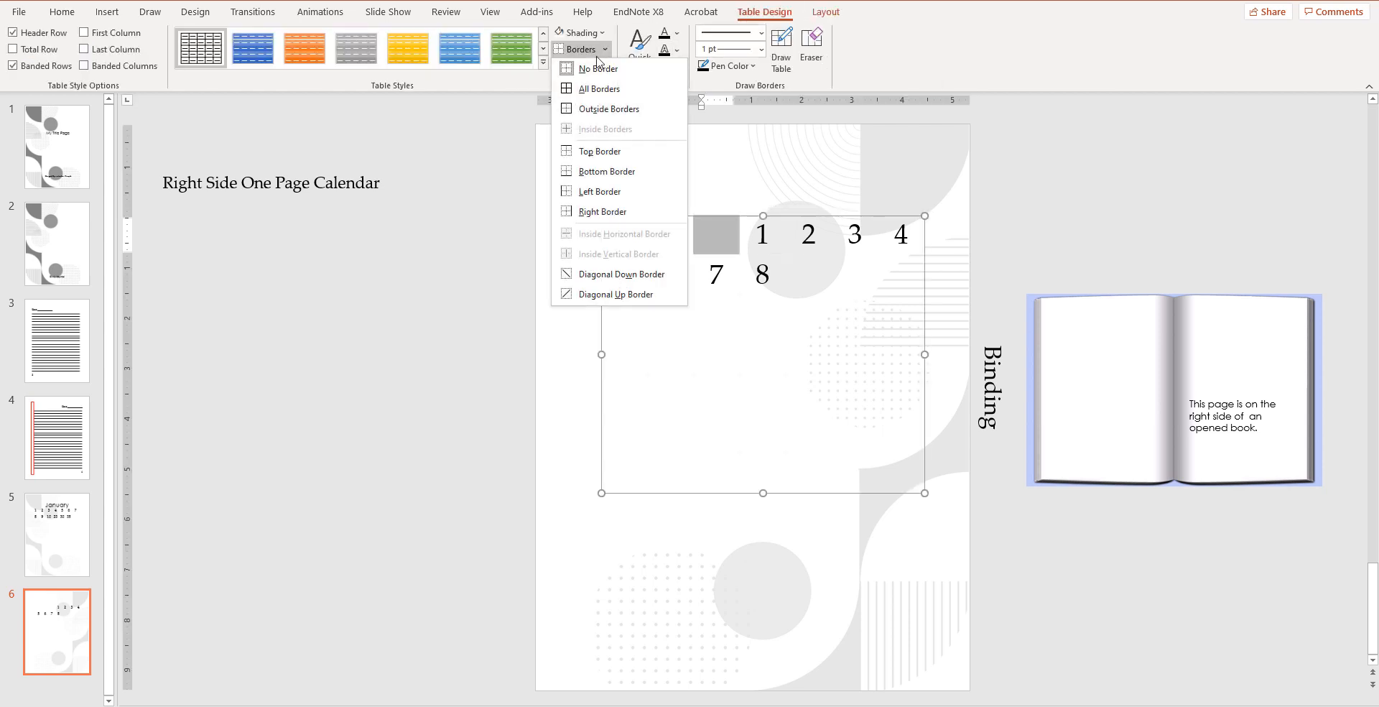
{"action": "left_click", "coordinate": [593, 89]}
{"action": "left_click", "coordinate": [1185, 214]}
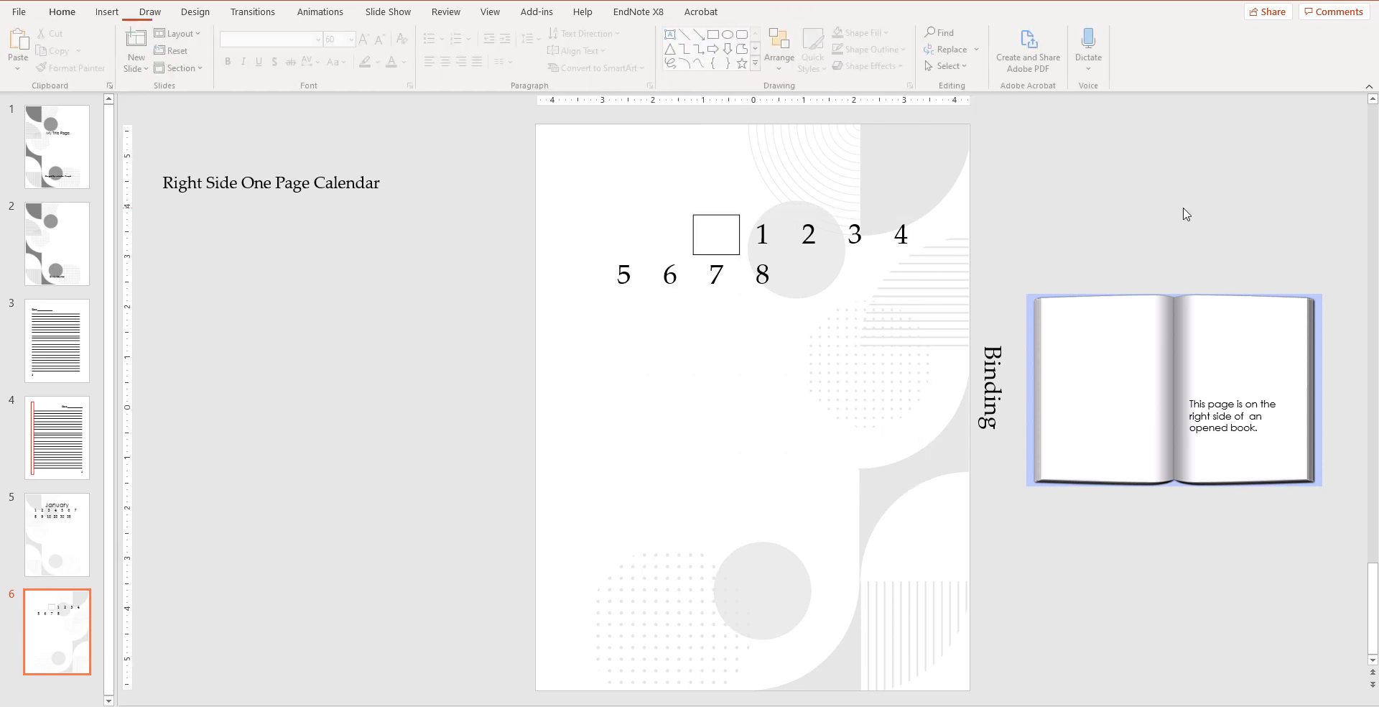
{"action": "left_click", "coordinate": [840, 351]}
{"action": "left_click_drag", "start_coordinate": [847, 352], "coordinate": [682, 264]}
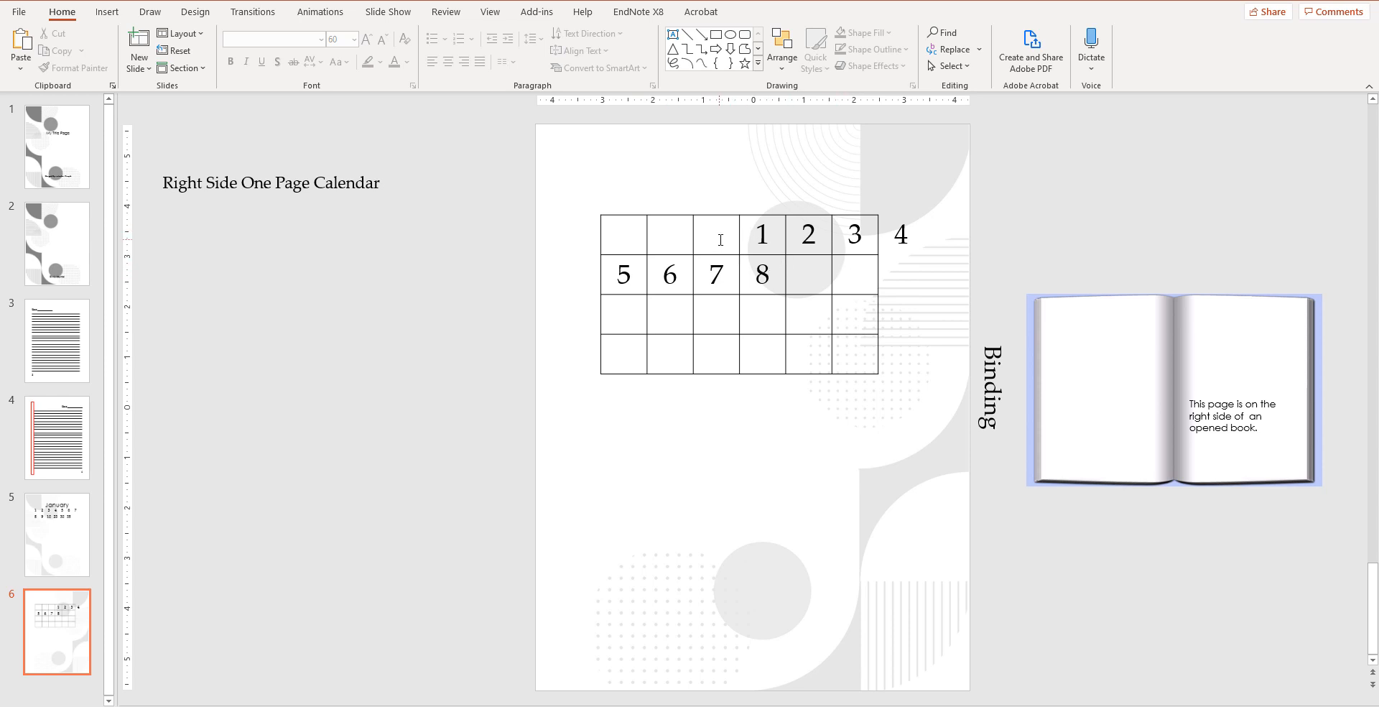
Remove the borders from the three blank cells before day 1 in the table's first row
{"action": "left_click_drag", "start_coordinate": [720, 240], "coordinate": [622, 238]}
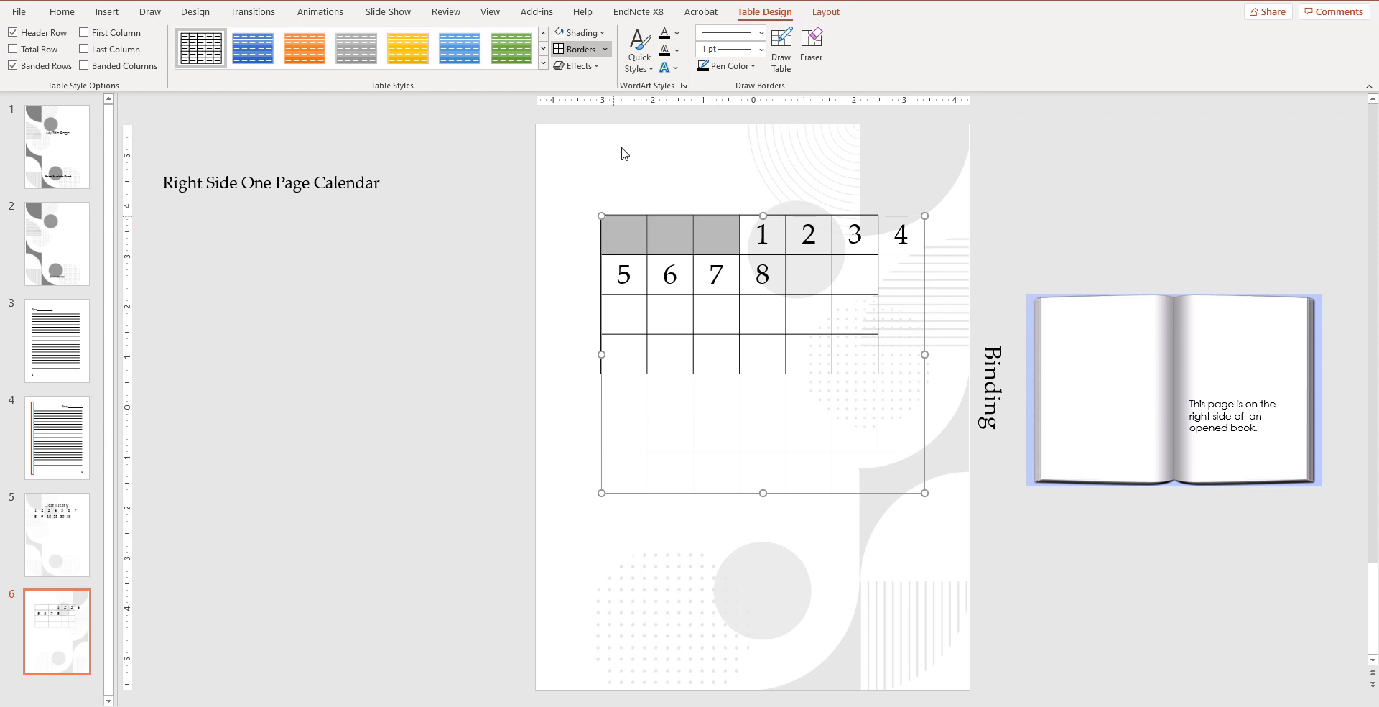
{"action": "left_click", "coordinate": [605, 50]}
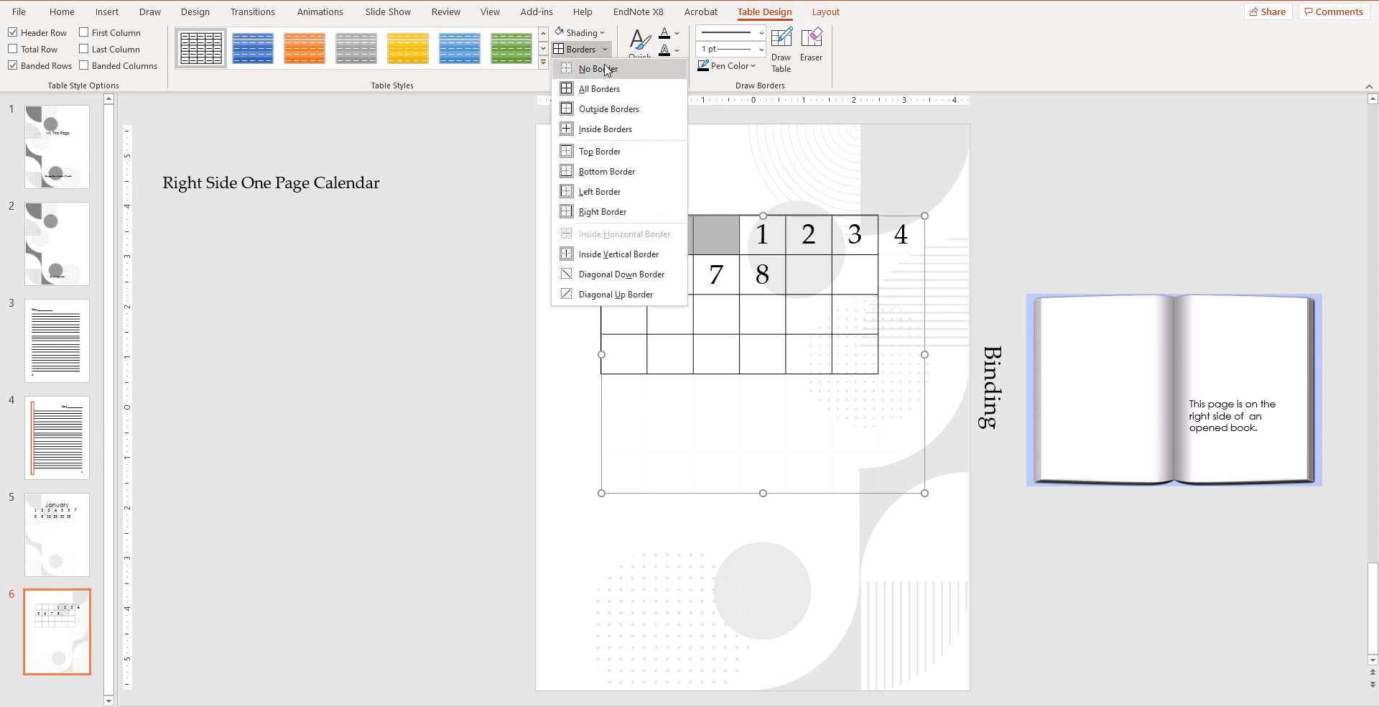
{"action": "left_click", "coordinate": [605, 70]}
{"action": "left_click", "coordinate": [726, 233]}
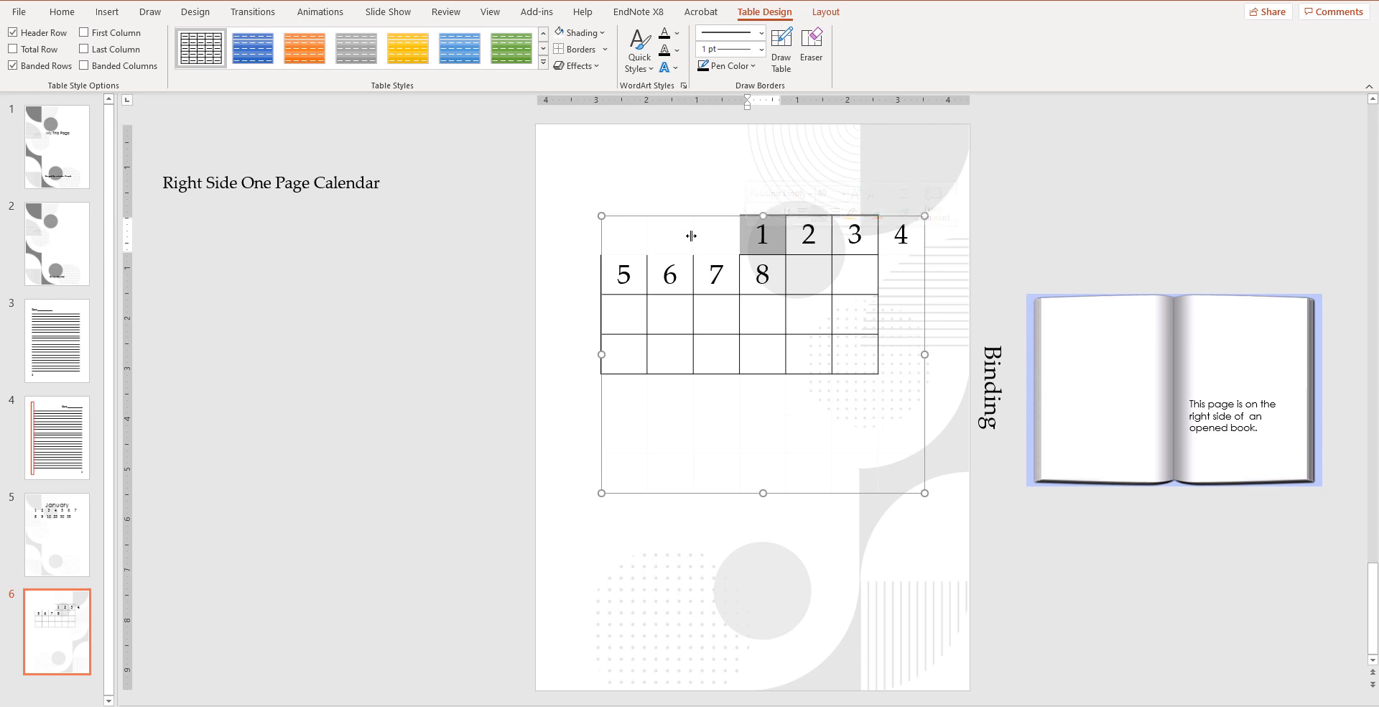
Apply a bottom border and a right border to the three blank cells before day 1 in the calendar table
{"action": "left_click_drag", "start_coordinate": [620, 236], "coordinate": [722, 235]}
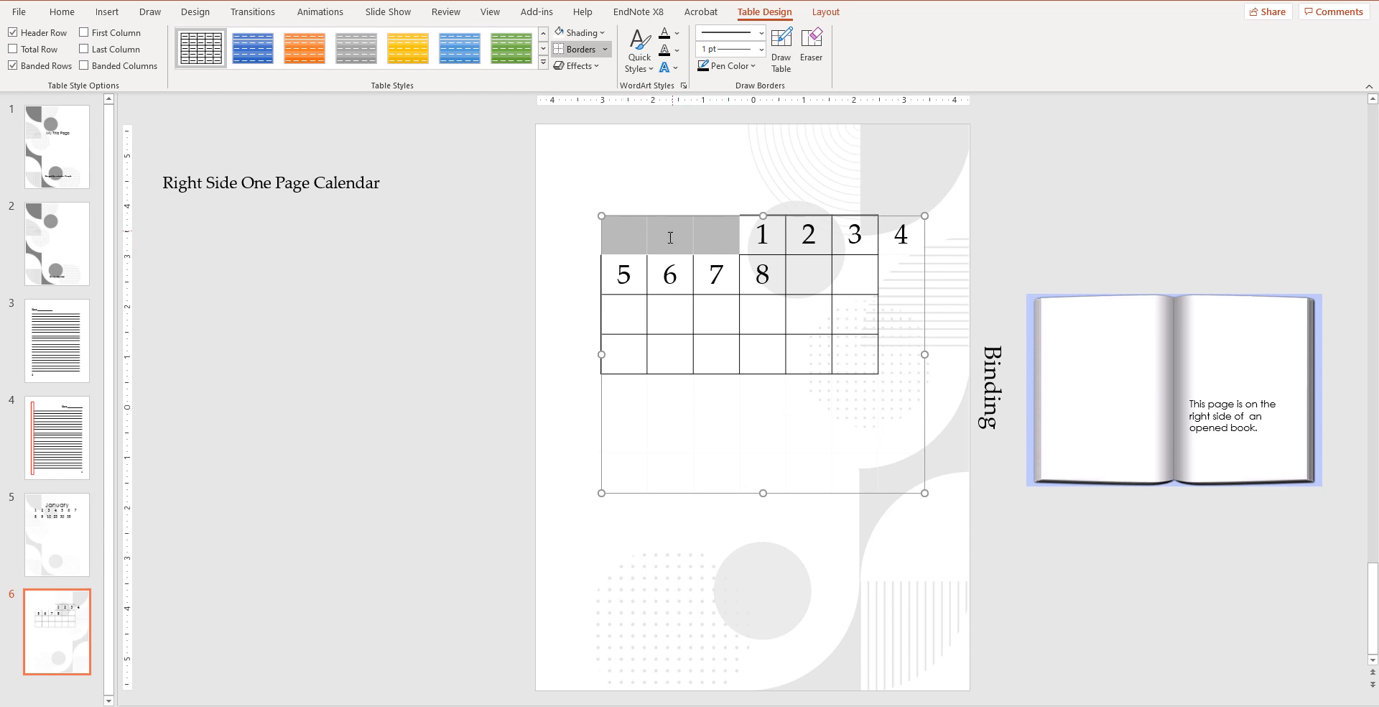
{"action": "left_click", "coordinate": [606, 49]}
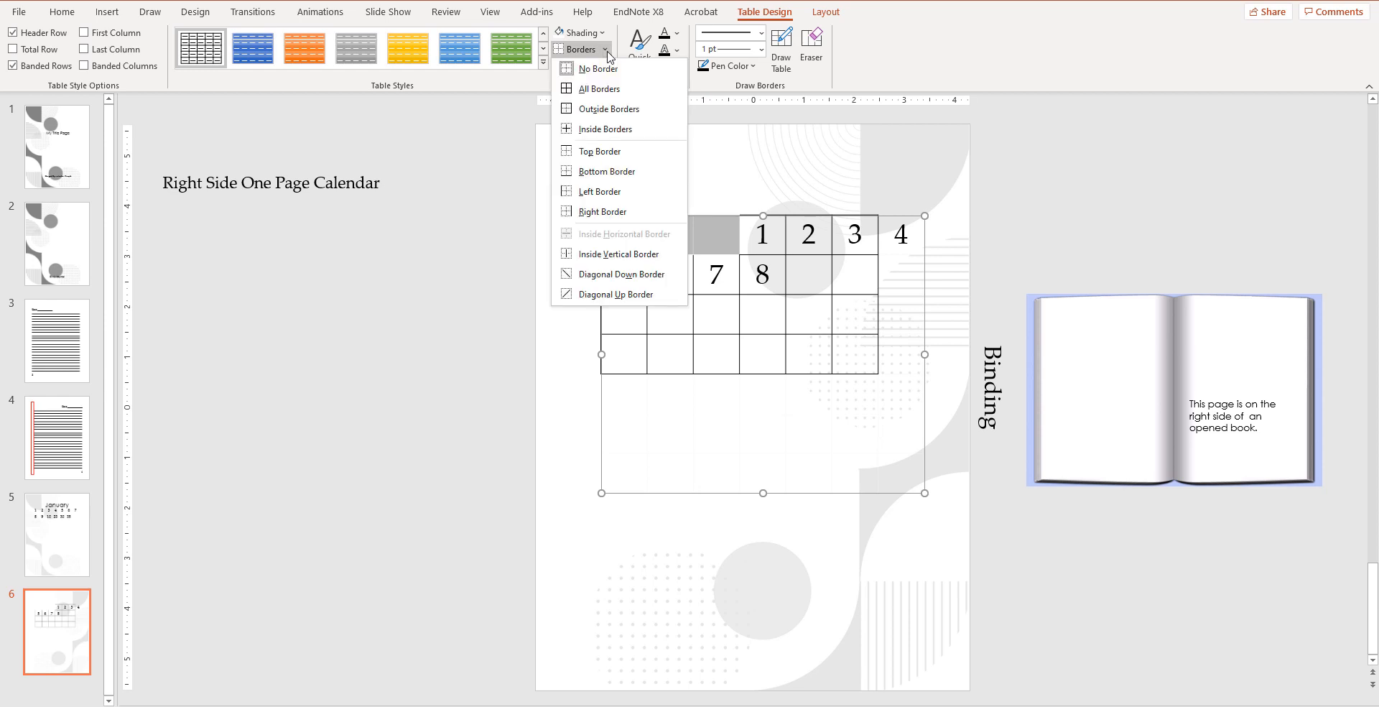
{"action": "left_click", "coordinate": [608, 176]}
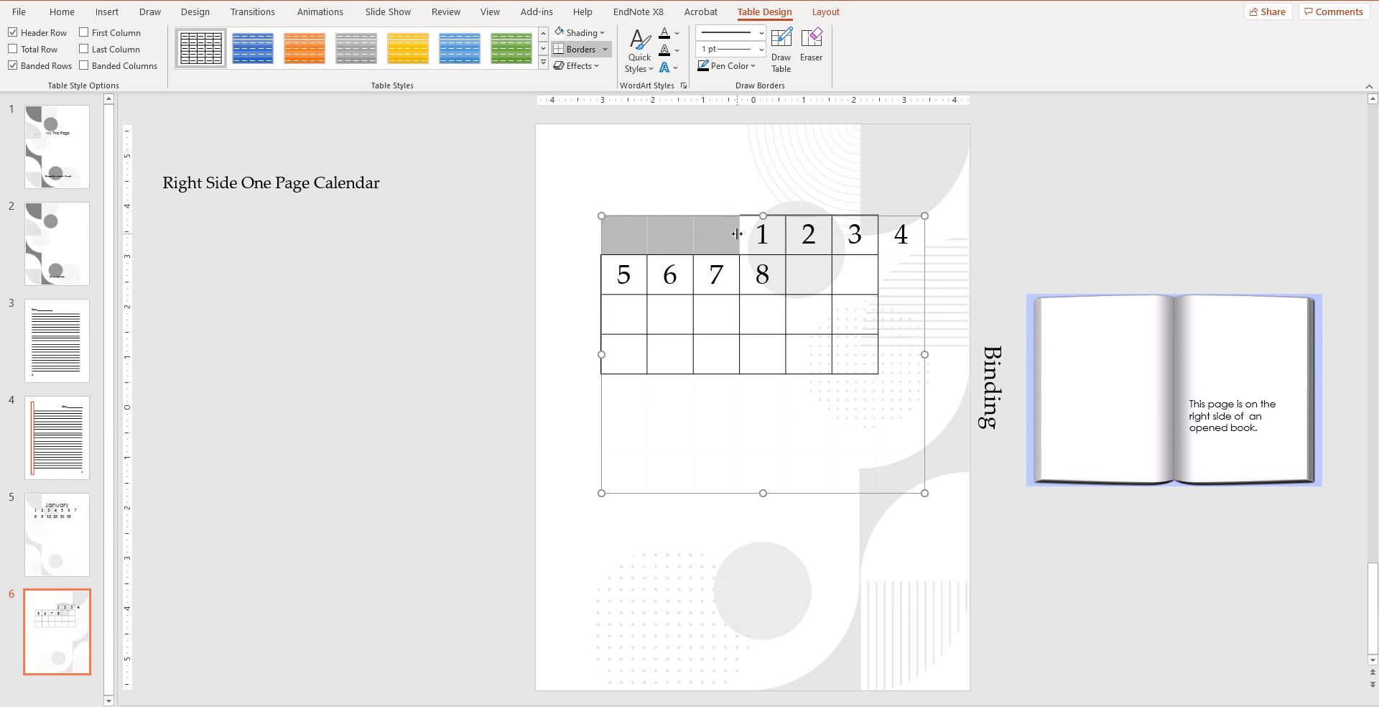
{"action": "left_click", "coordinate": [604, 50]}
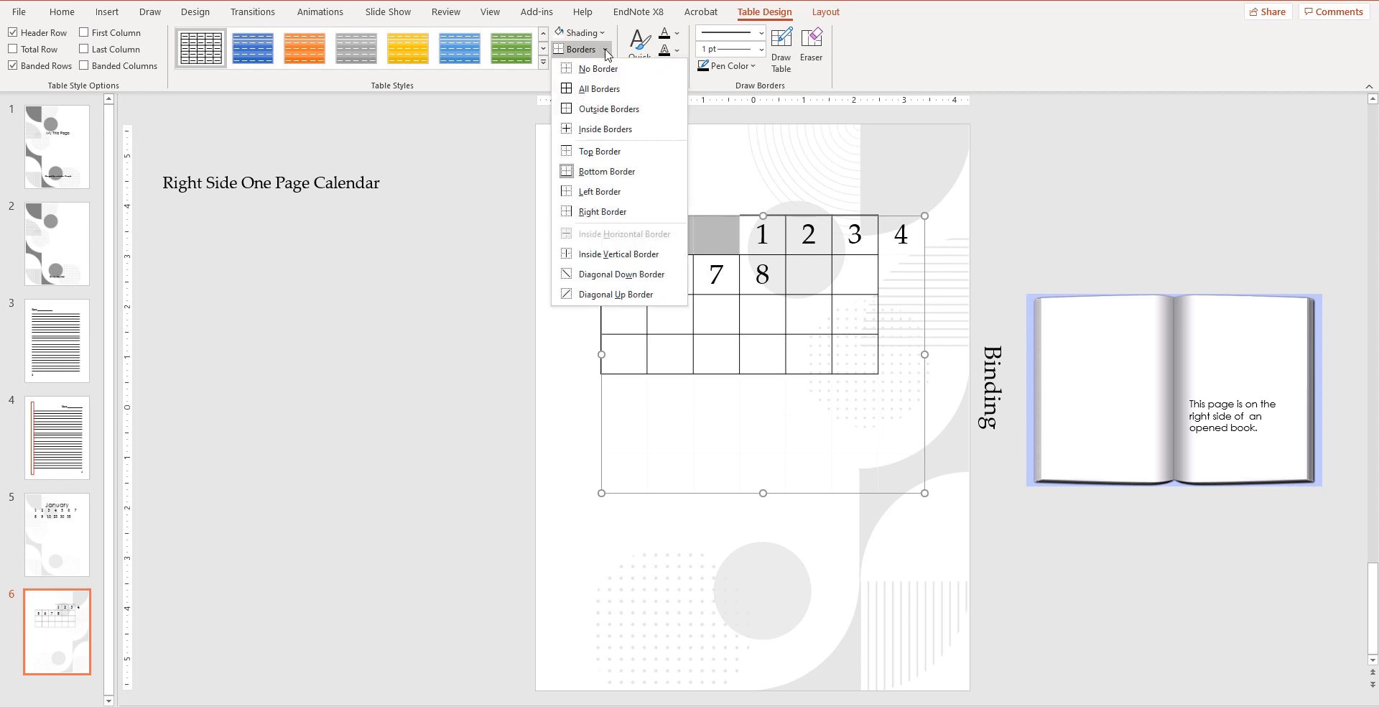
{"action": "left_click", "coordinate": [616, 211]}
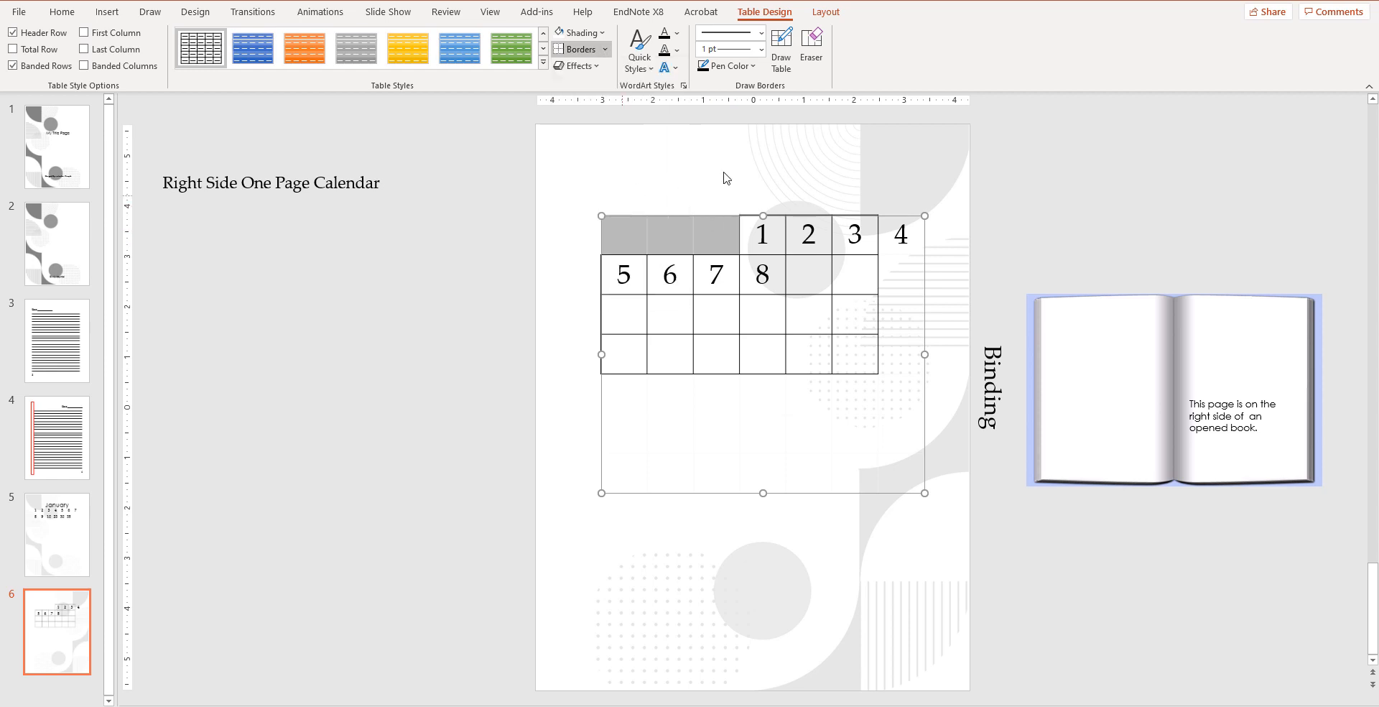
{"action": "left_click", "coordinate": [1089, 175]}
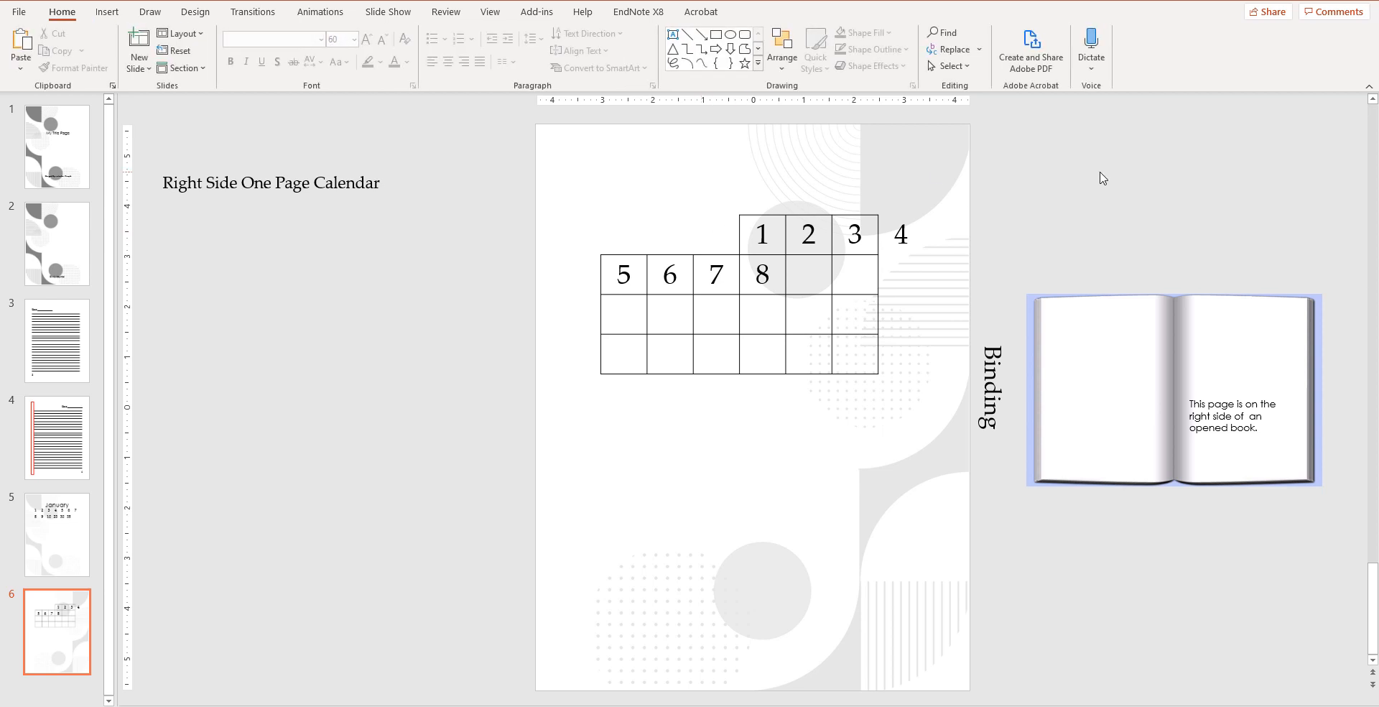
Compare the January calendar slide with journal slides 3 and 4, and open the slide master at the layout of slide 4
{"action": "left_click", "coordinate": [76, 523]}
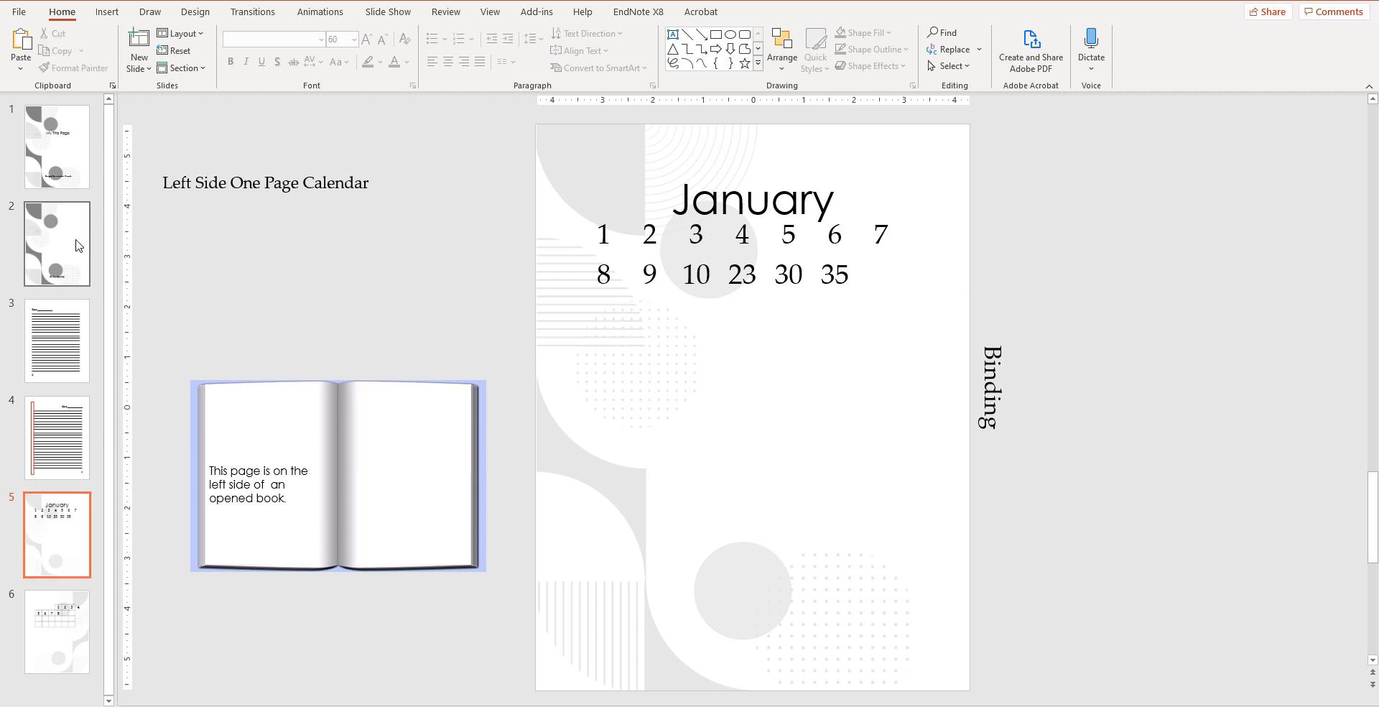
{"action": "left_click", "coordinate": [57, 147]}
{"action": "left_click", "coordinate": [67, 322]}
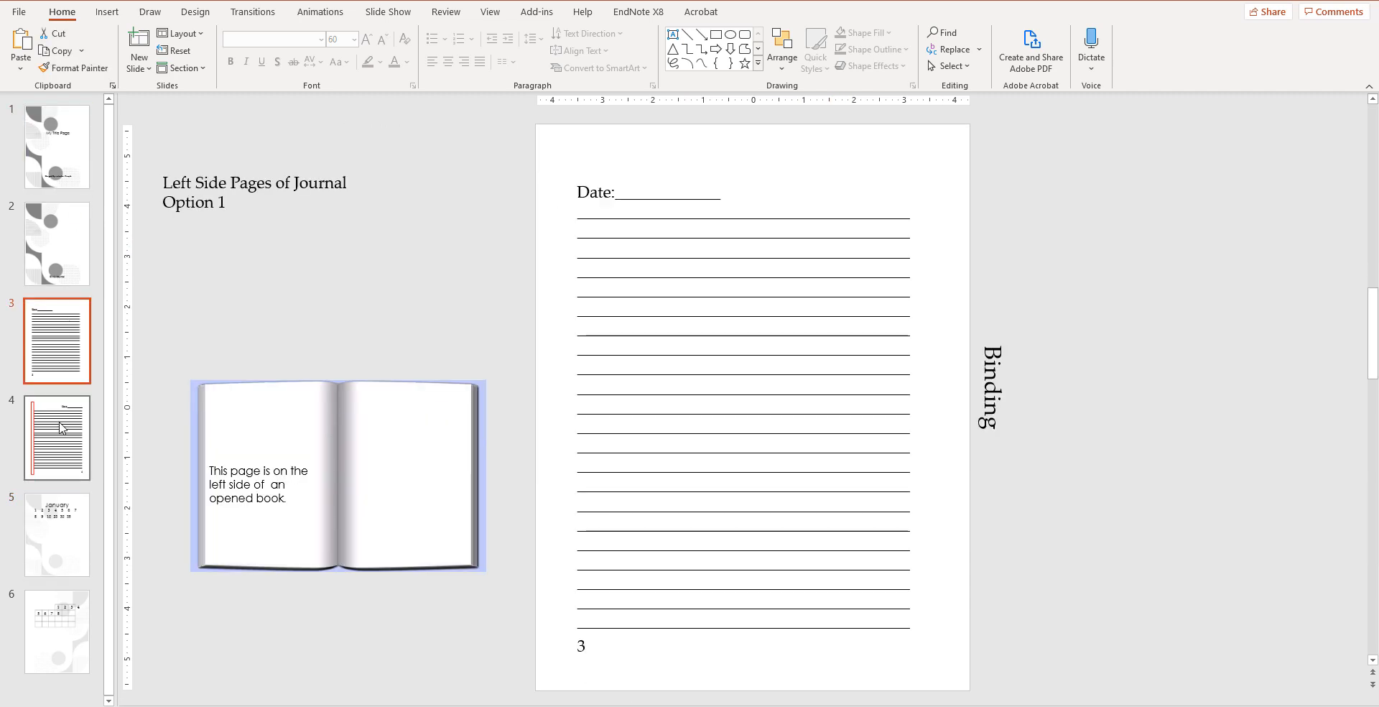
{"action": "left_click", "coordinate": [59, 434]}
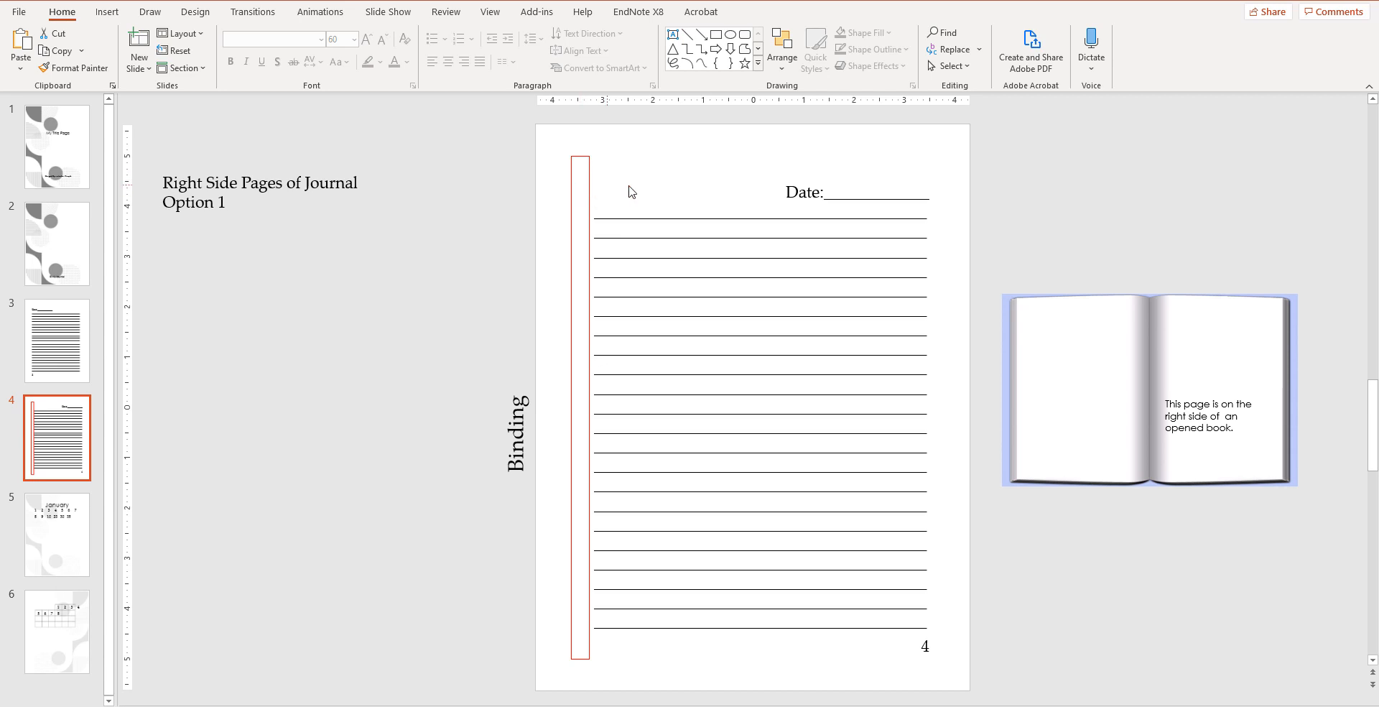
{"action": "left_click", "coordinate": [57, 343]}
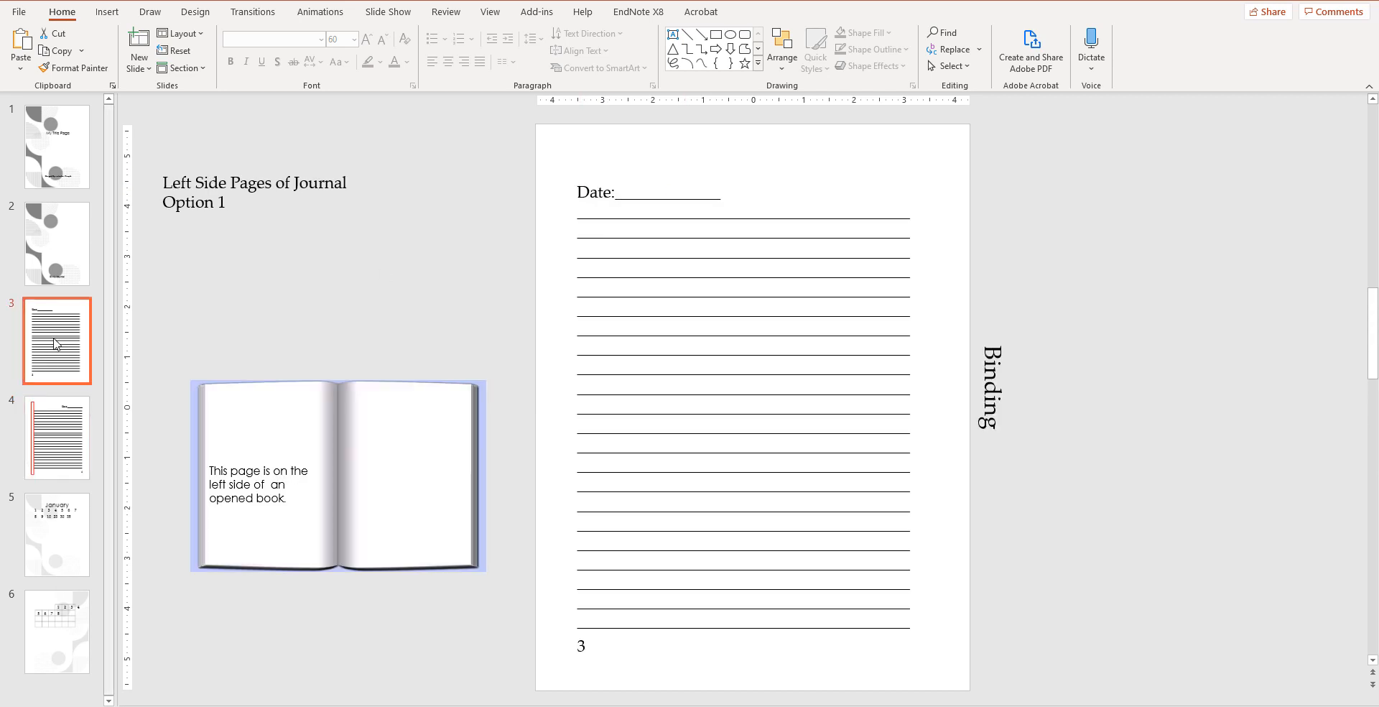
{"action": "left_click", "coordinate": [60, 436]}
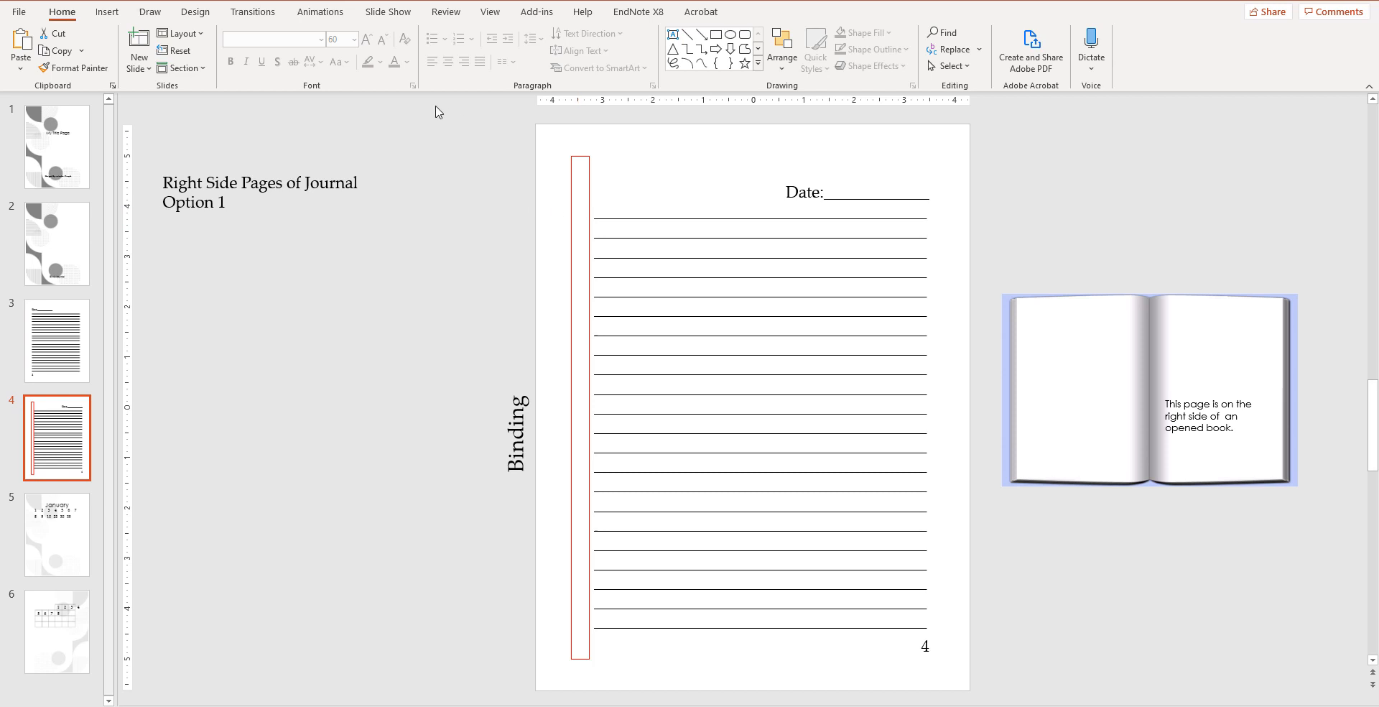
{"action": "left_click", "coordinate": [491, 13]}
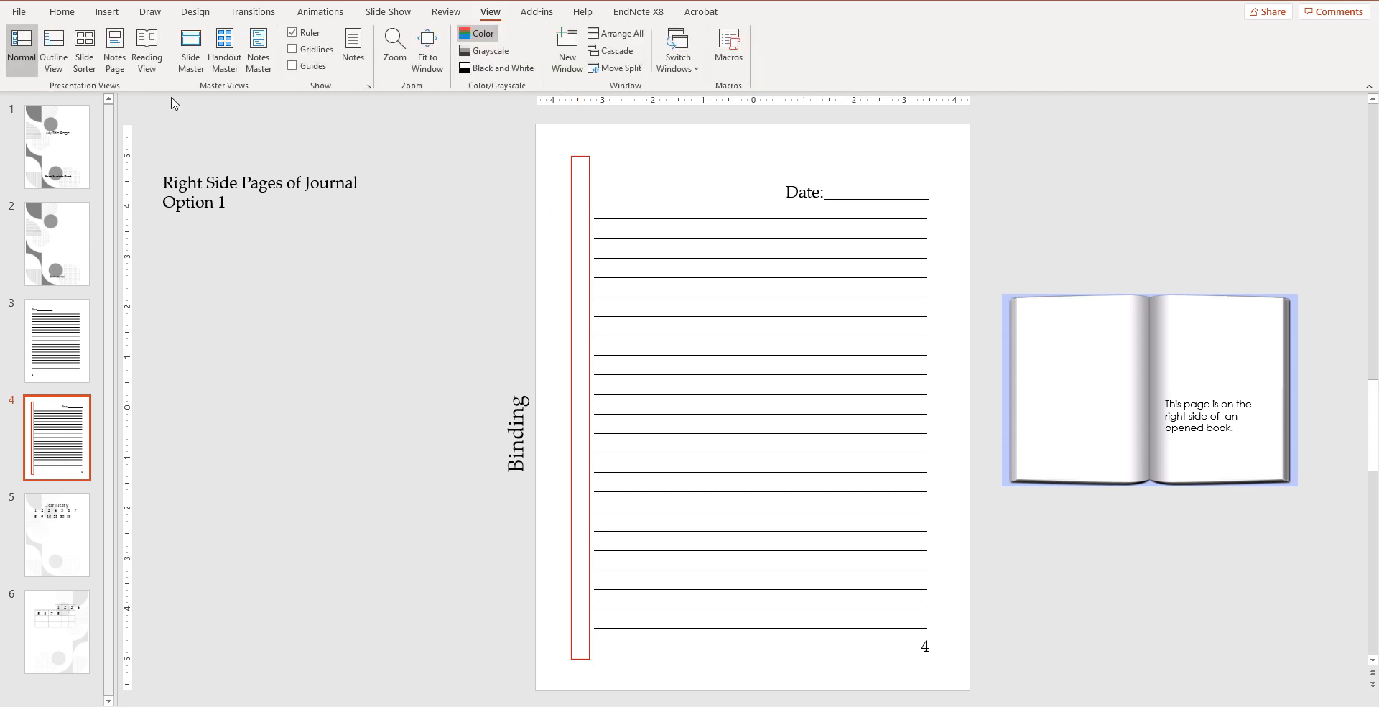
{"action": "left_click", "coordinate": [175, 76]}
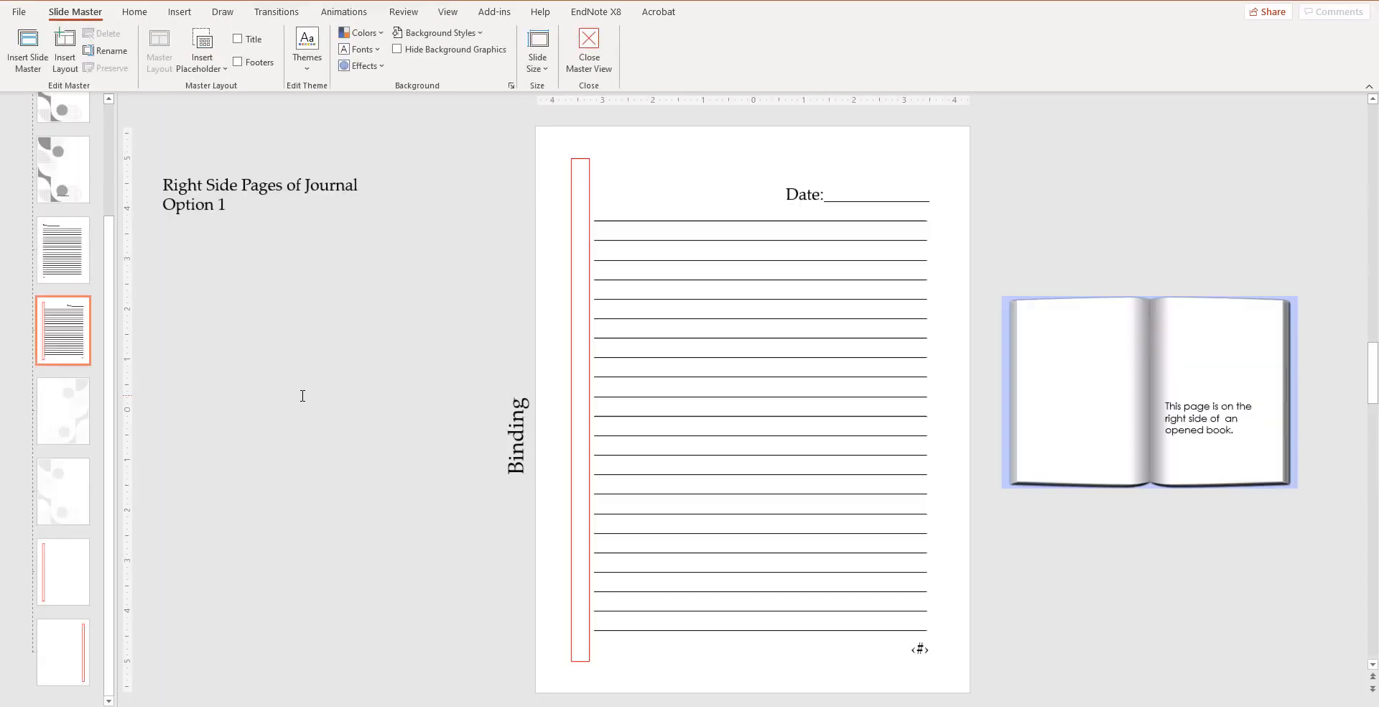
Copy the gray geometric background picture from the Right Side One Page Calendar layout
{"action": "left_click", "coordinate": [85, 405]}
{"action": "left_click", "coordinate": [804, 216]}
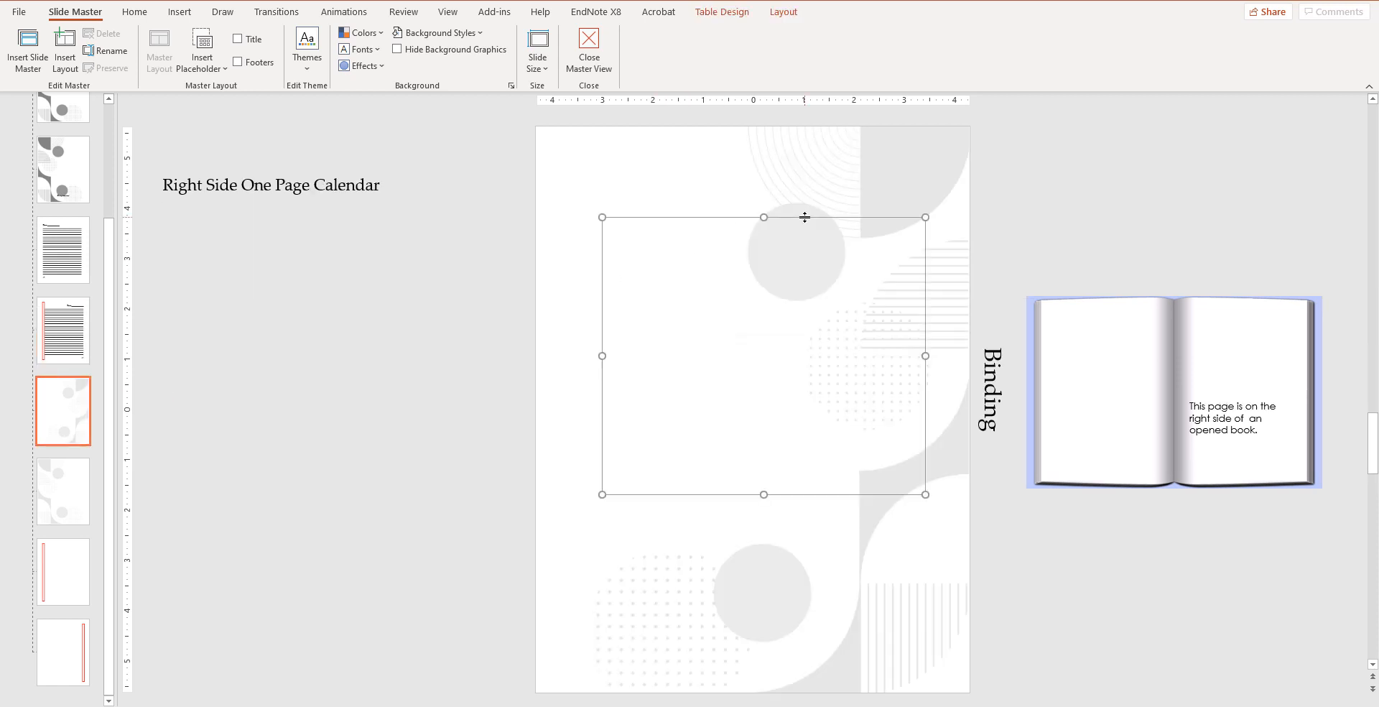
{"action": "left_click", "coordinate": [806, 183]}
{"action": "right_click", "coordinate": [809, 183]}
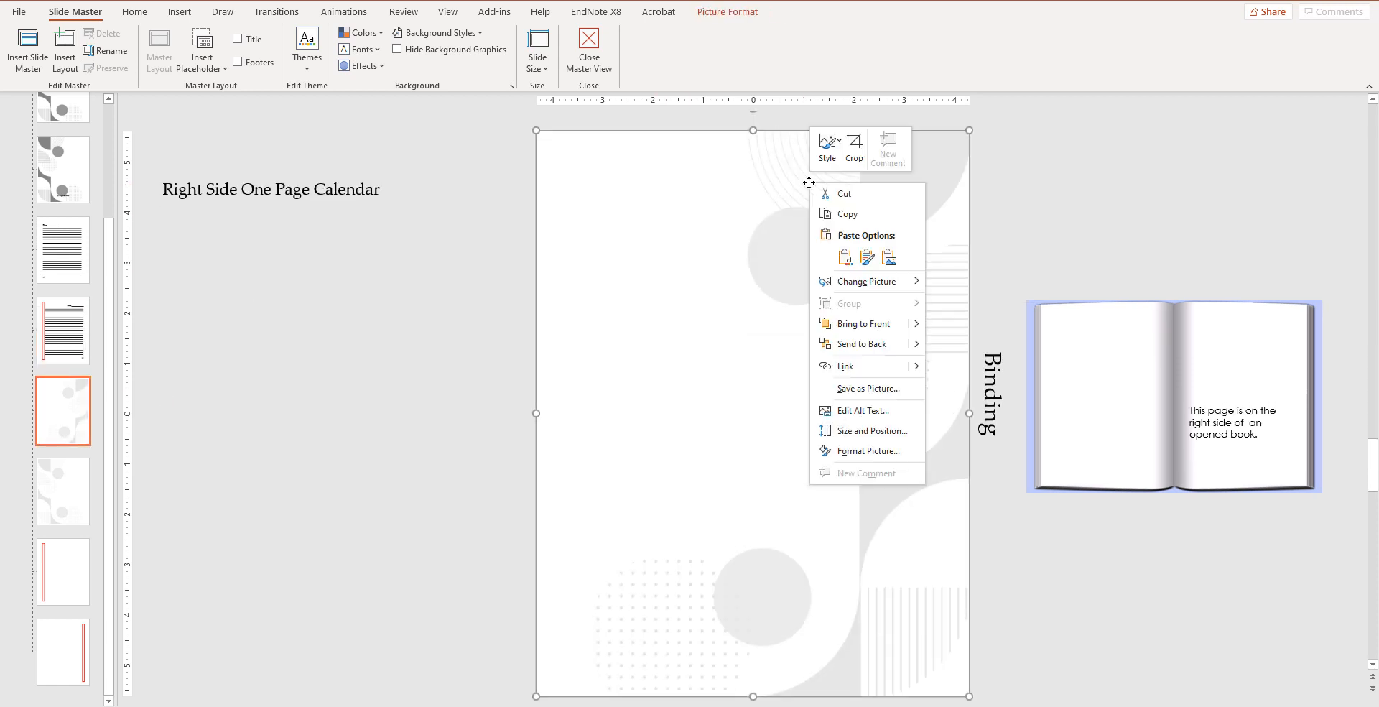
{"action": "left_click", "coordinate": [842, 214]}
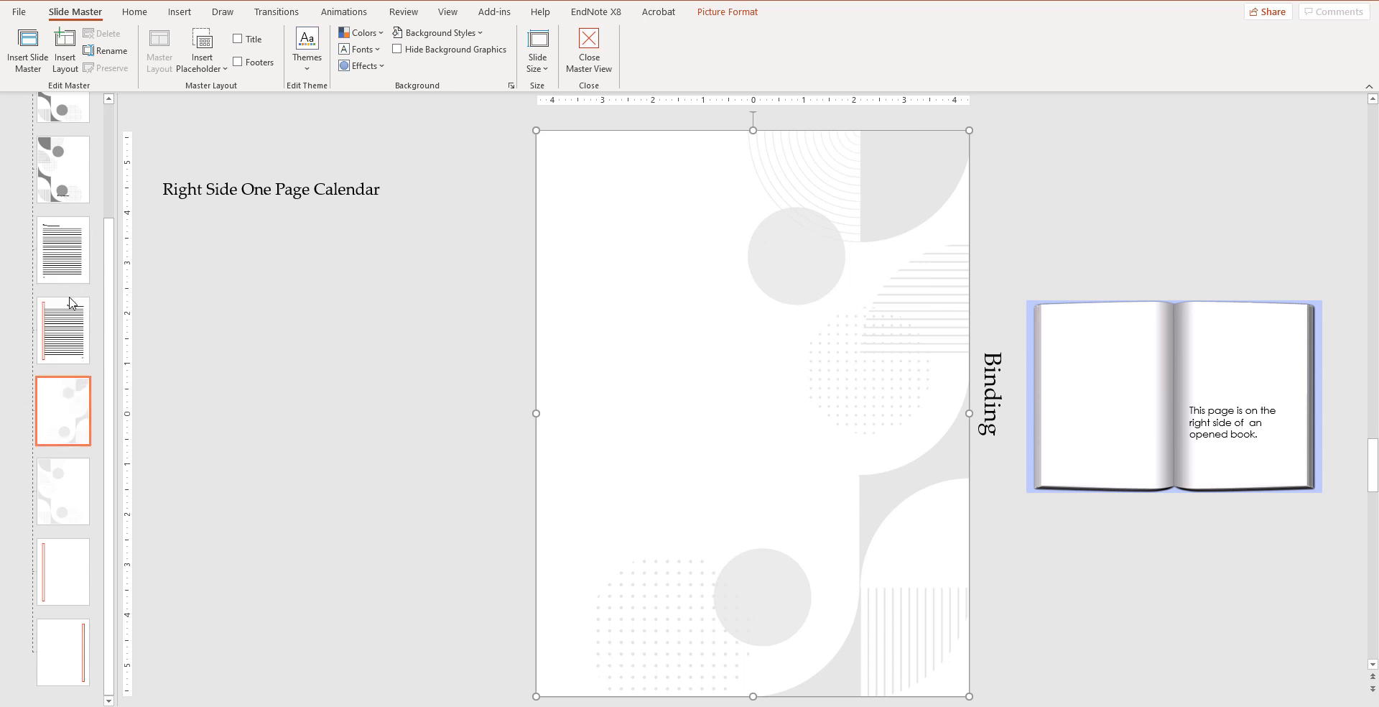
Paste the copied background picture onto the Right Side Pages of Journal layout, using the destination theme
{"action": "left_click", "coordinate": [72, 341]}
{"action": "right_click", "coordinate": [294, 265]}
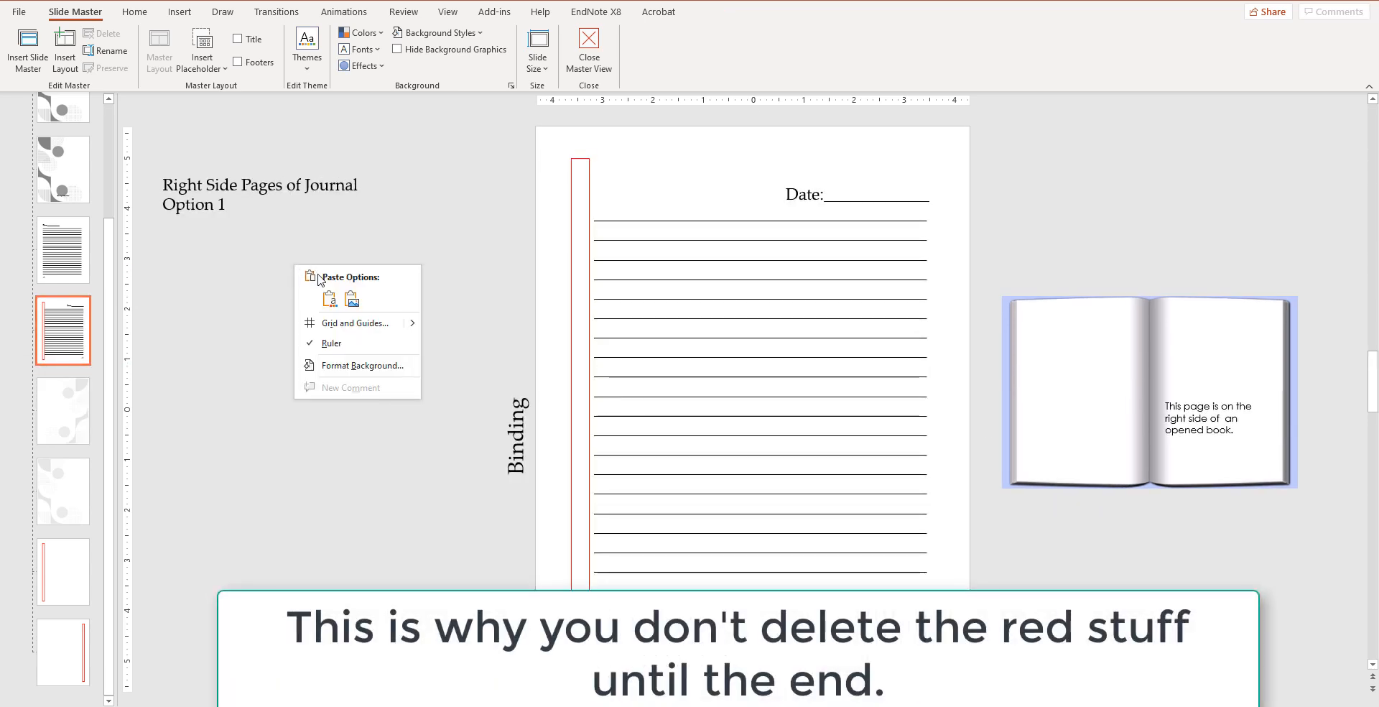
{"action": "left_click", "coordinate": [328, 299]}
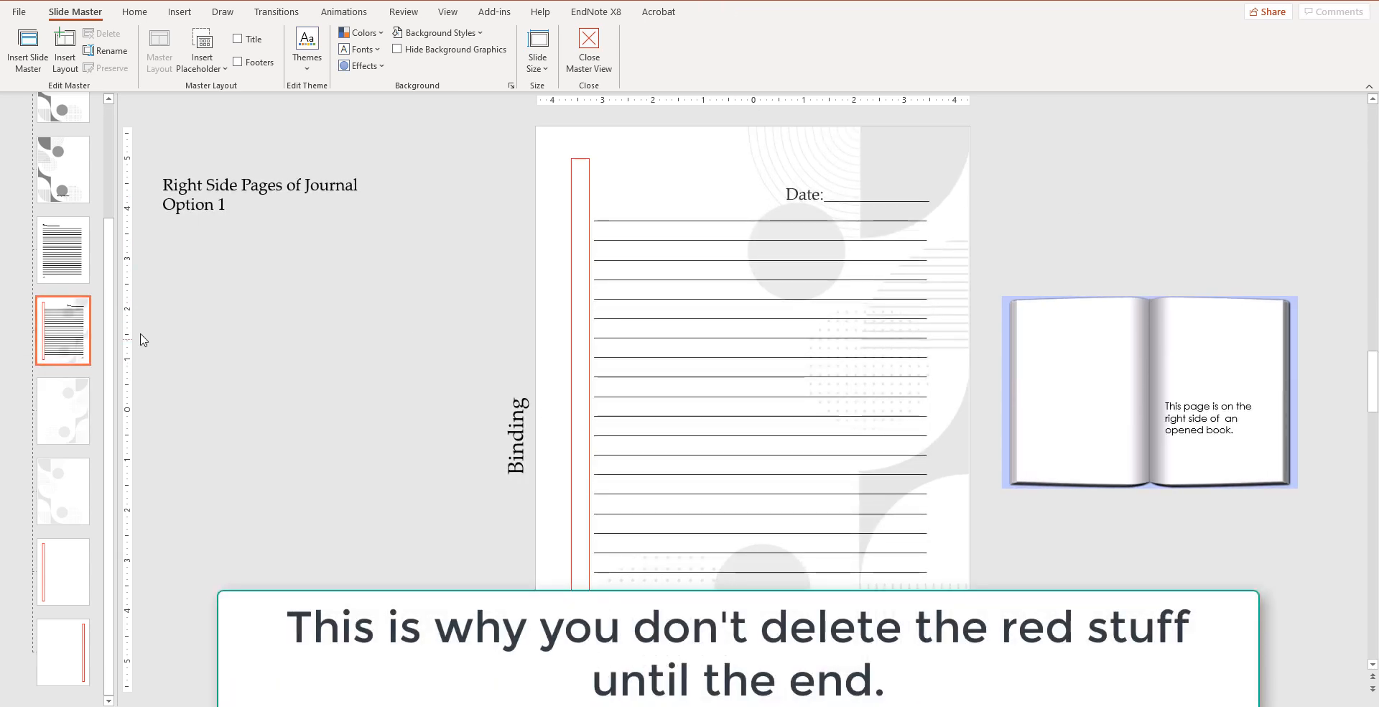
Paste the background picture onto the Left Side Pages of Journal layout and flip it horizontally
{"action": "left_click", "coordinate": [61, 252]}
{"action": "right_click", "coordinate": [456, 286]}
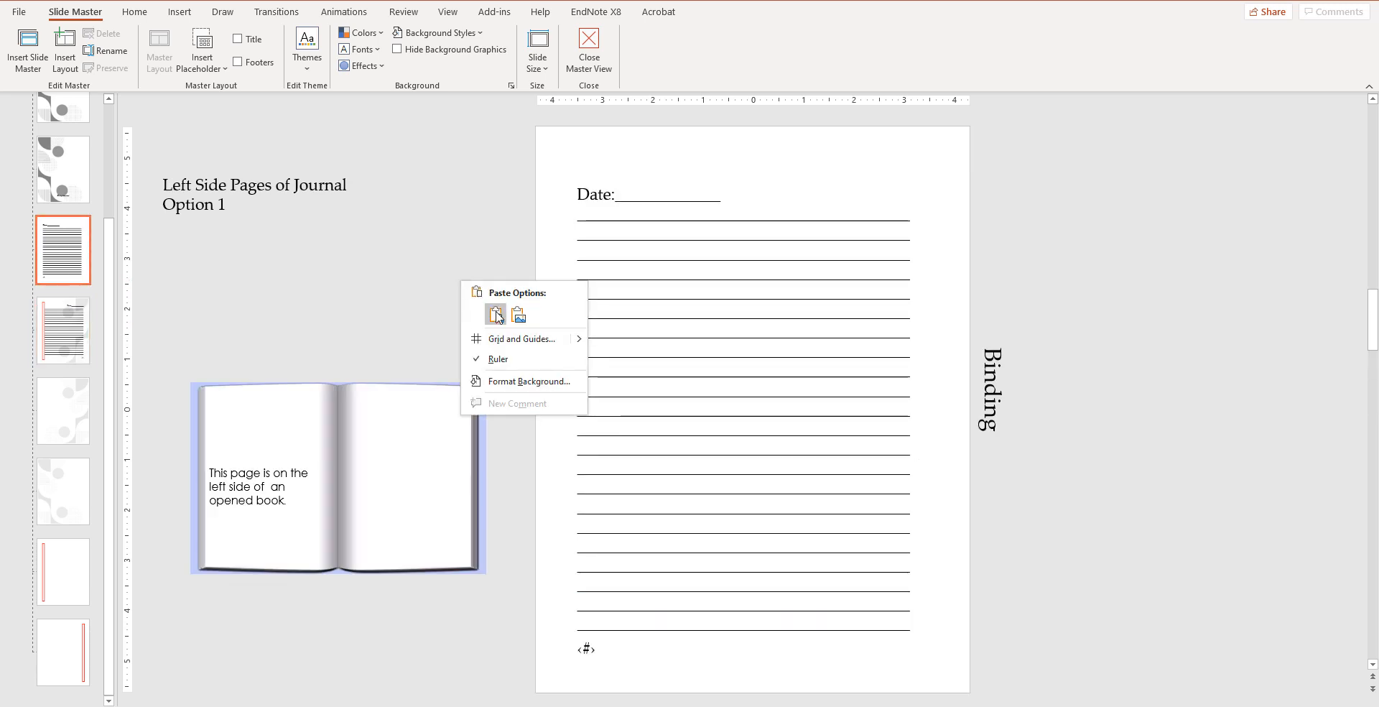
{"action": "left_click", "coordinate": [495, 314]}
{"action": "left_click", "coordinate": [727, 11]}
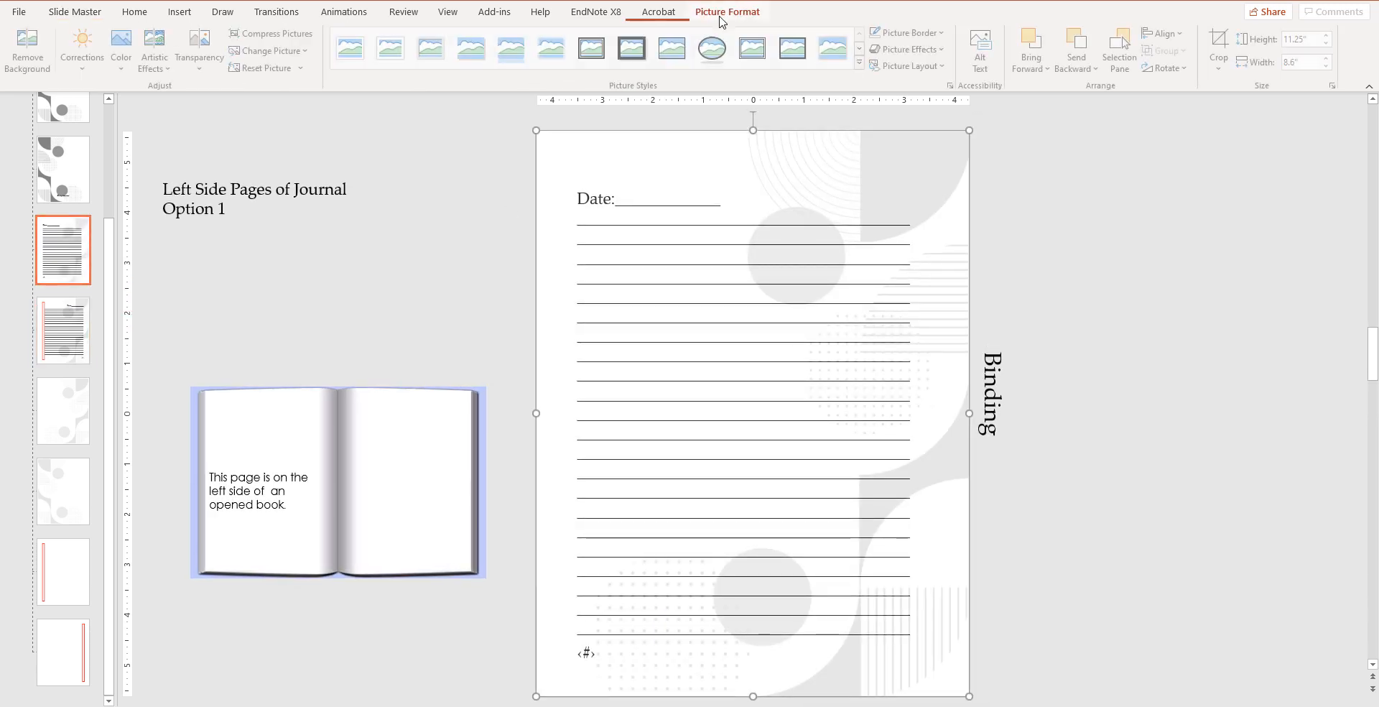
{"action": "left_click", "coordinate": [1186, 69]}
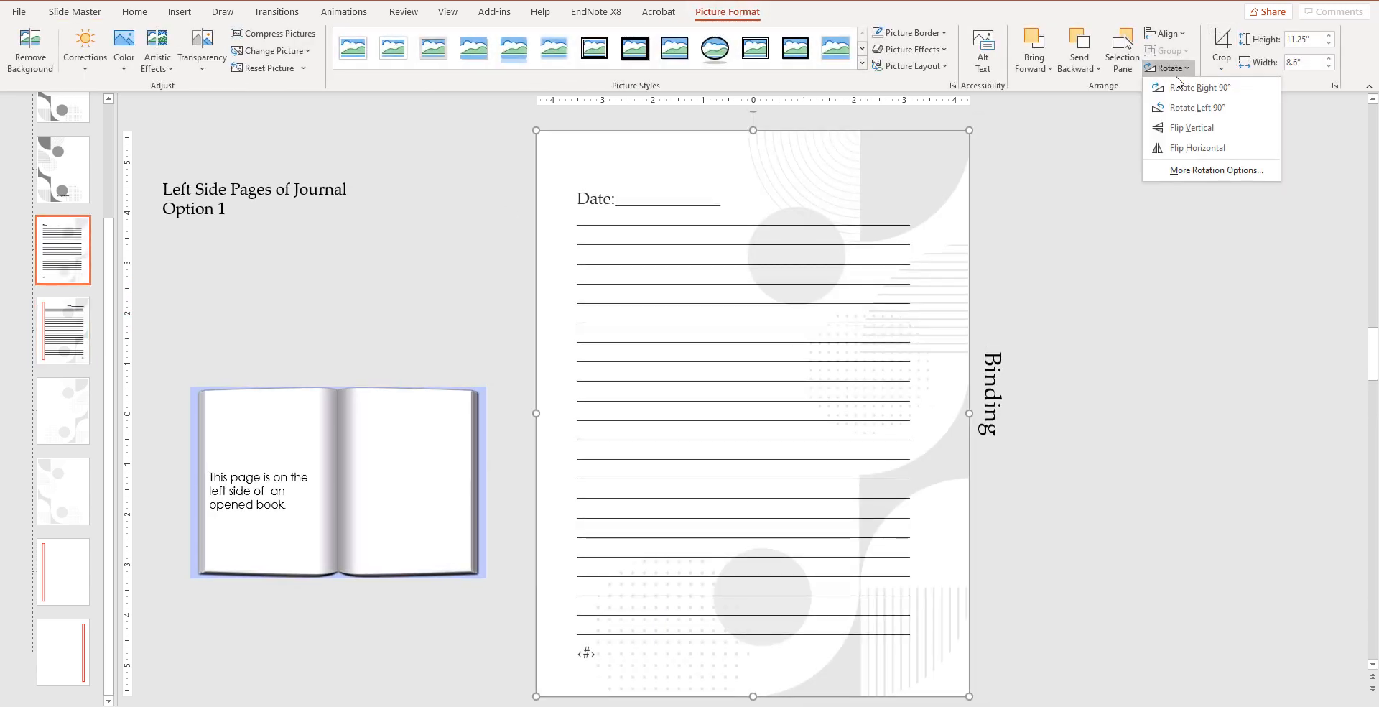
{"action": "left_click", "coordinate": [1192, 147]}
{"action": "left_click", "coordinate": [170, 347]}
Send the background picture to the back on the Right Side Pages of Journal layout
{"action": "left_click", "coordinate": [64, 331]}
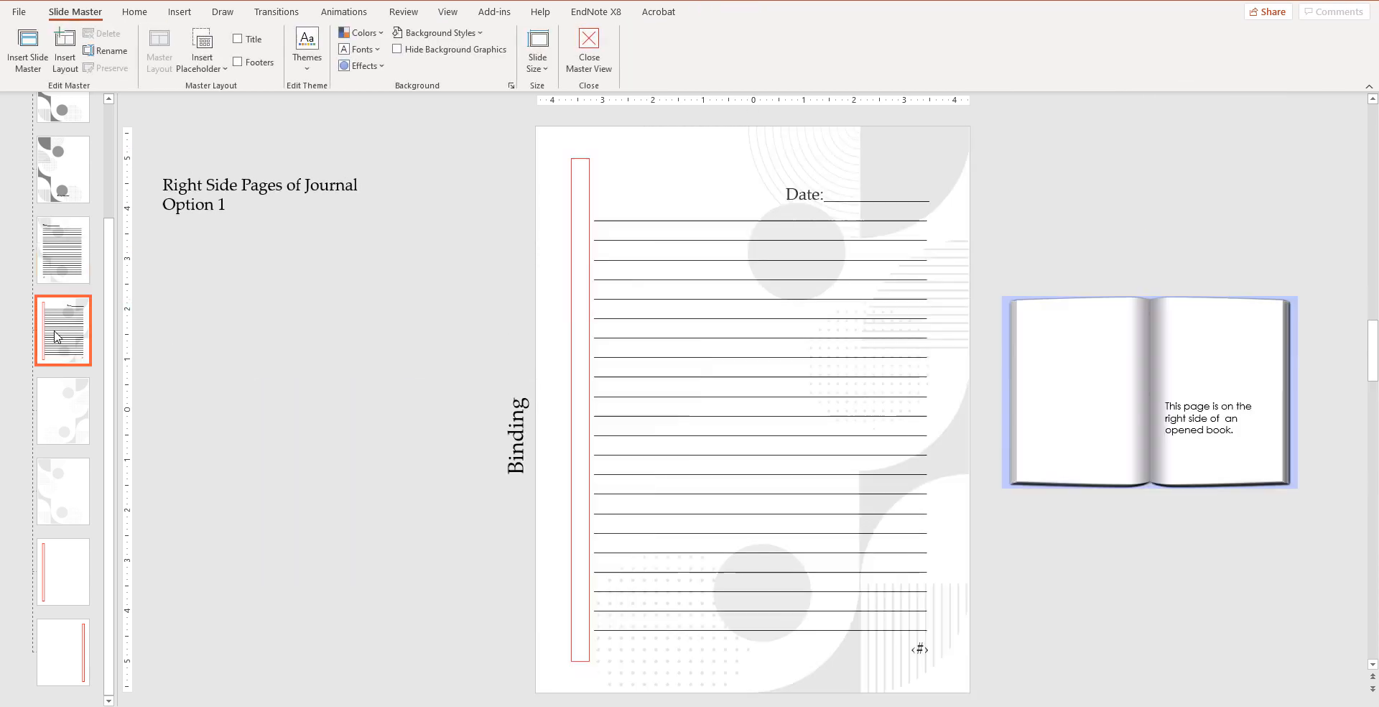
{"action": "right_click", "coordinate": [601, 167]}
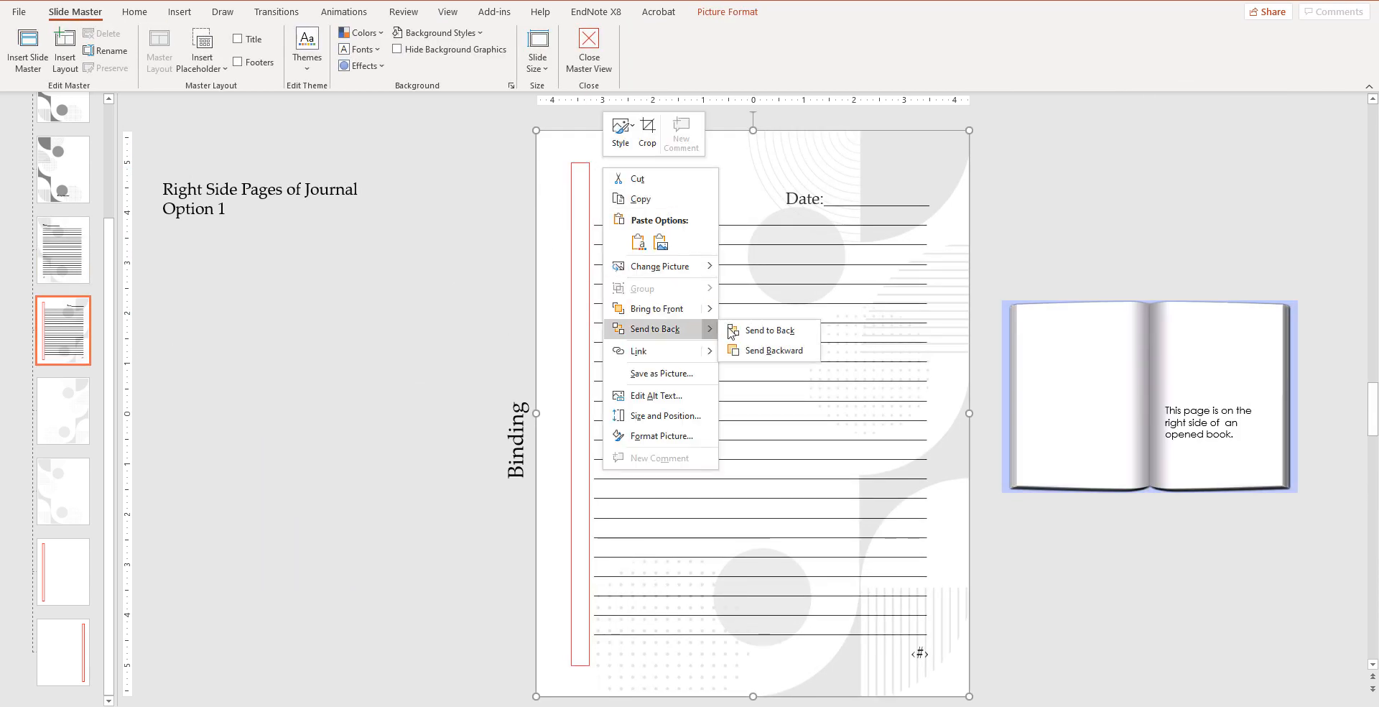
{"action": "left_click", "coordinate": [729, 331]}
{"action": "left_click", "coordinate": [453, 168]}
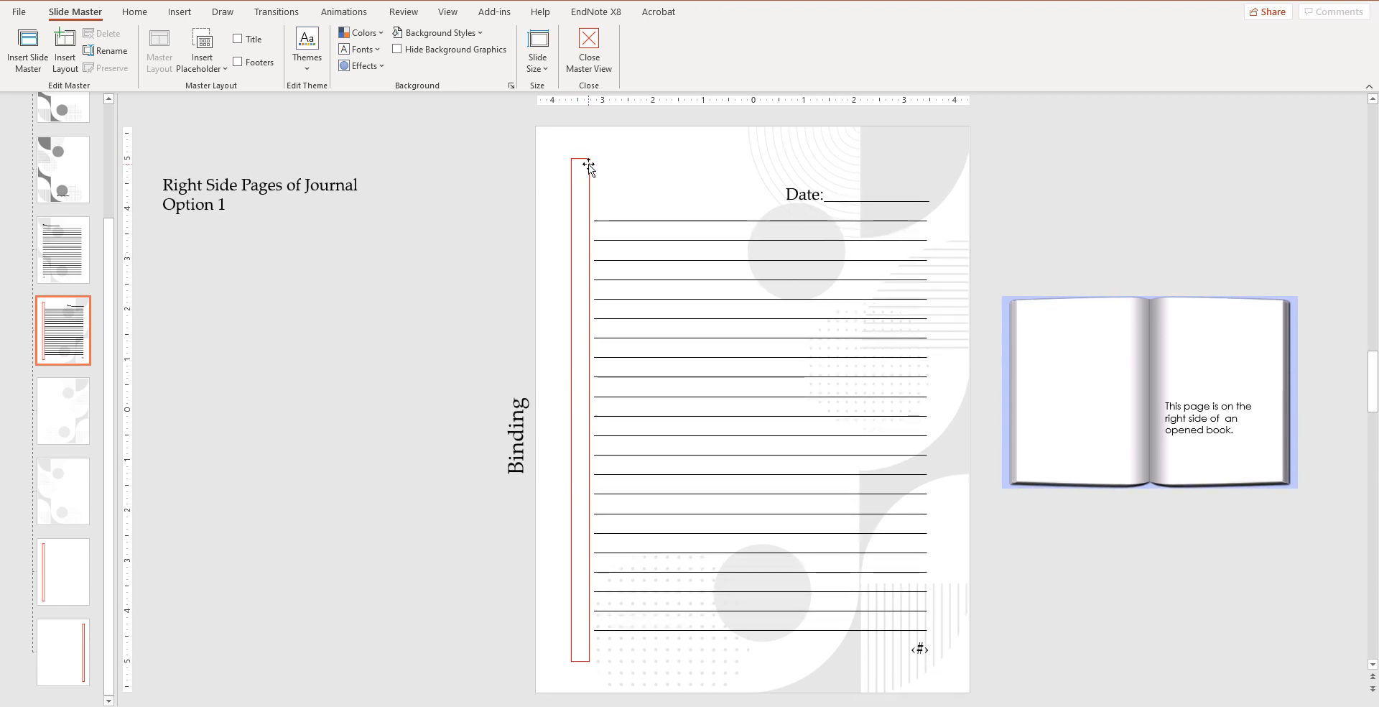
Delete the red margin bar from the Right Side Pages of Journal layout and close the master view
{"action": "left_click", "coordinate": [588, 165]}
{"action": "key", "text": "Delete"}
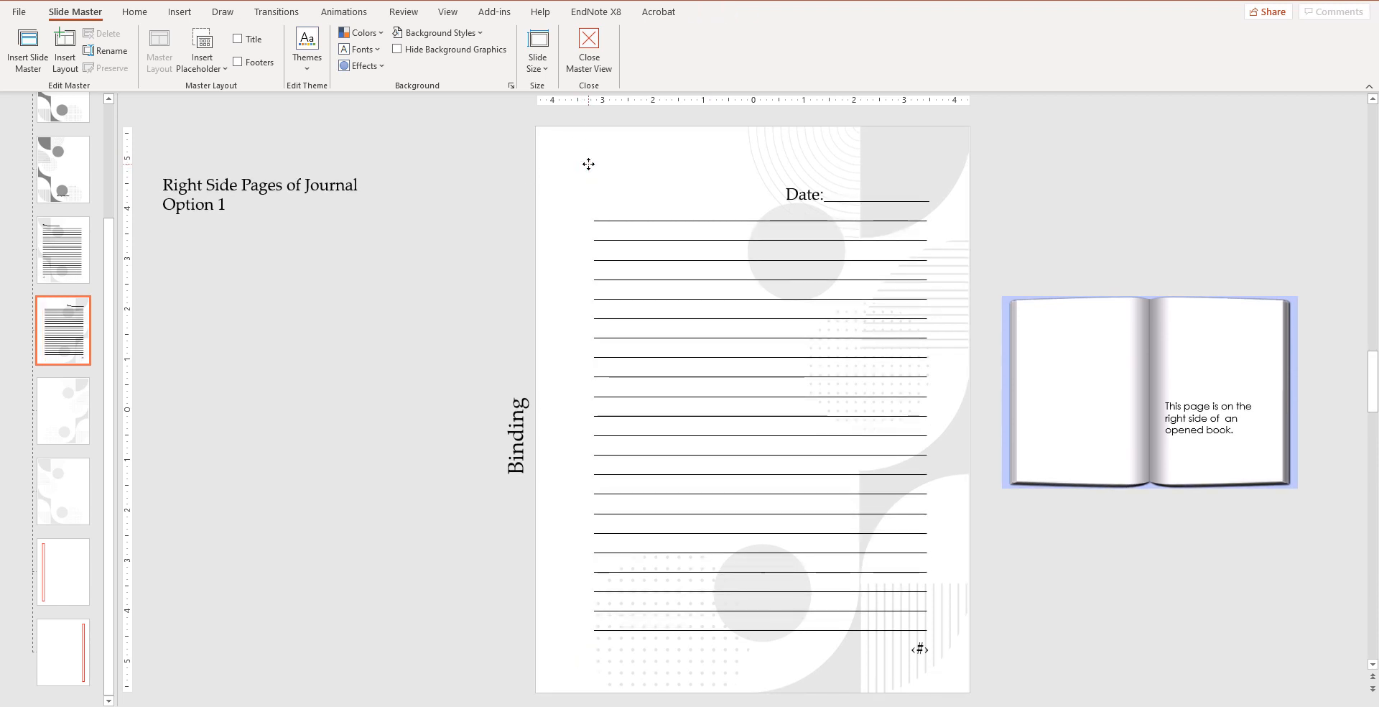
{"action": "left_click", "coordinate": [586, 49]}
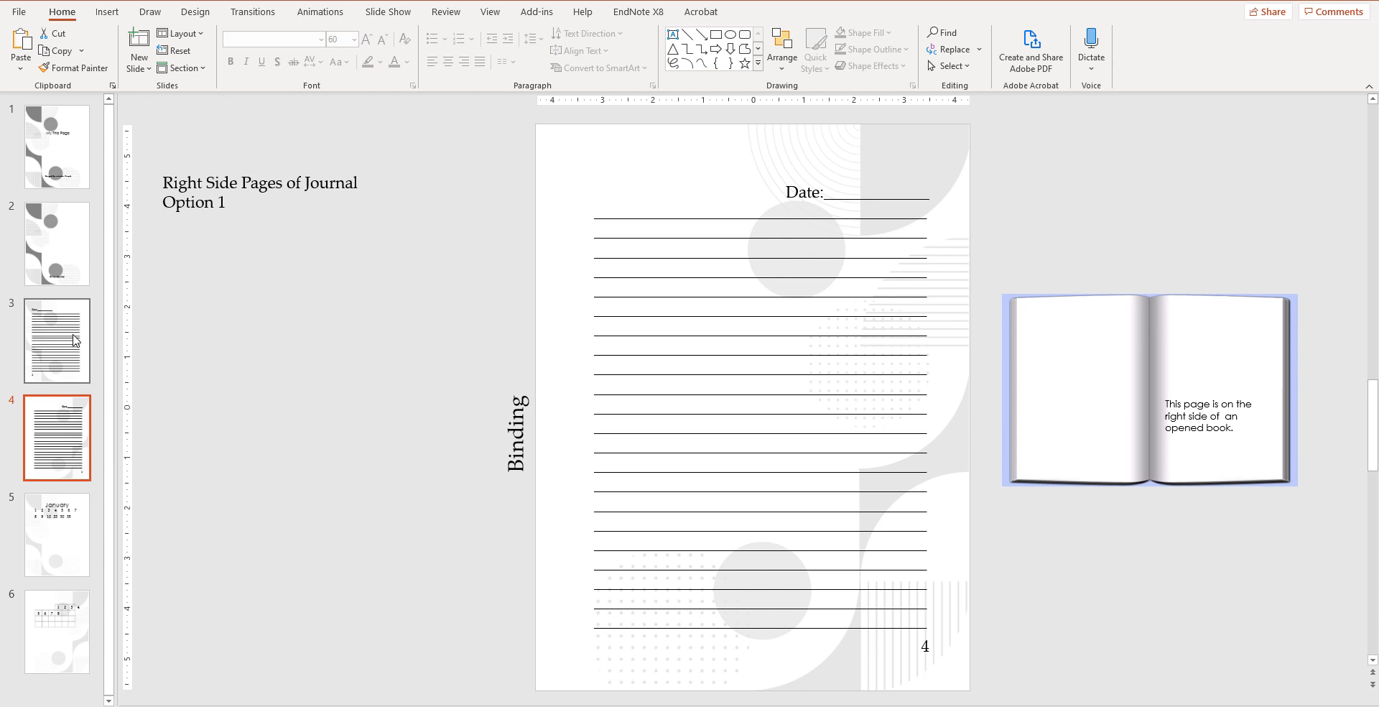
Check journal slides 3 and 4, and add a Left Side Page slide and a Right Side Page slide after slide 4
{"action": "left_click", "coordinate": [76, 340]}
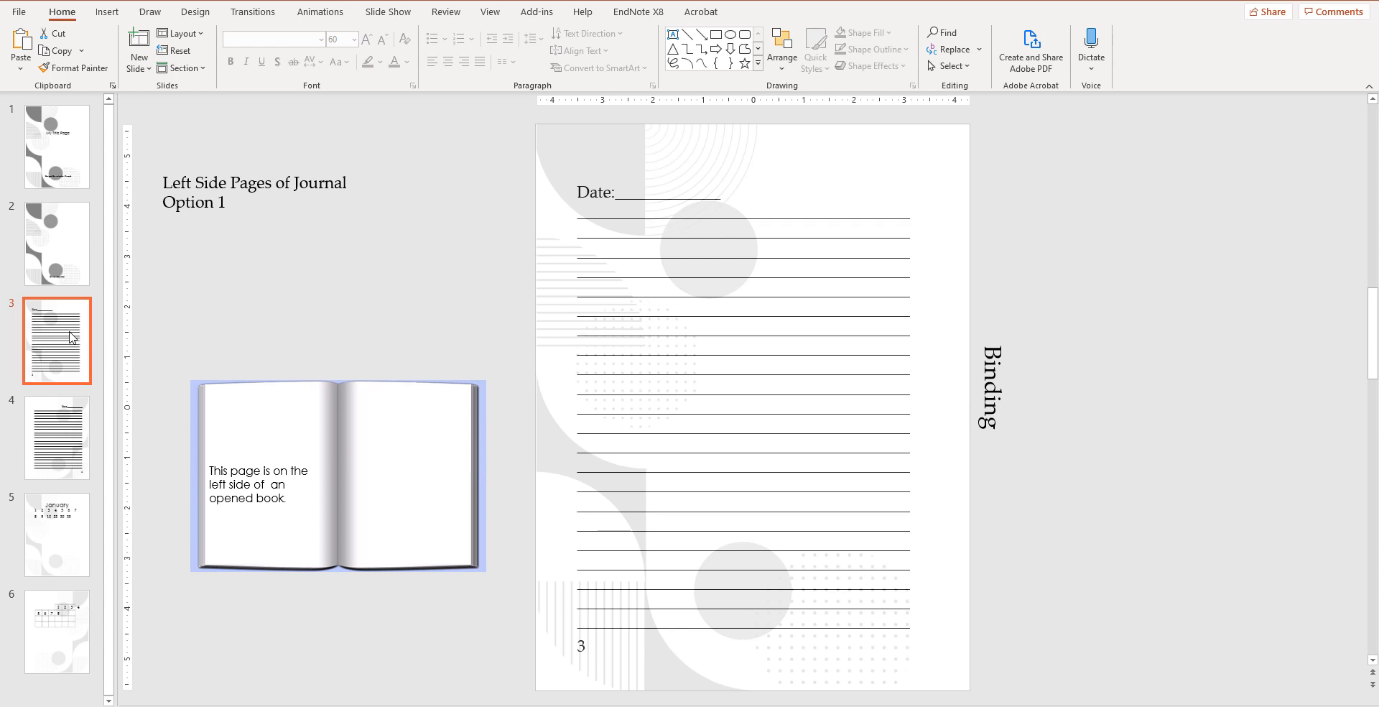
{"action": "left_click", "coordinate": [79, 434]}
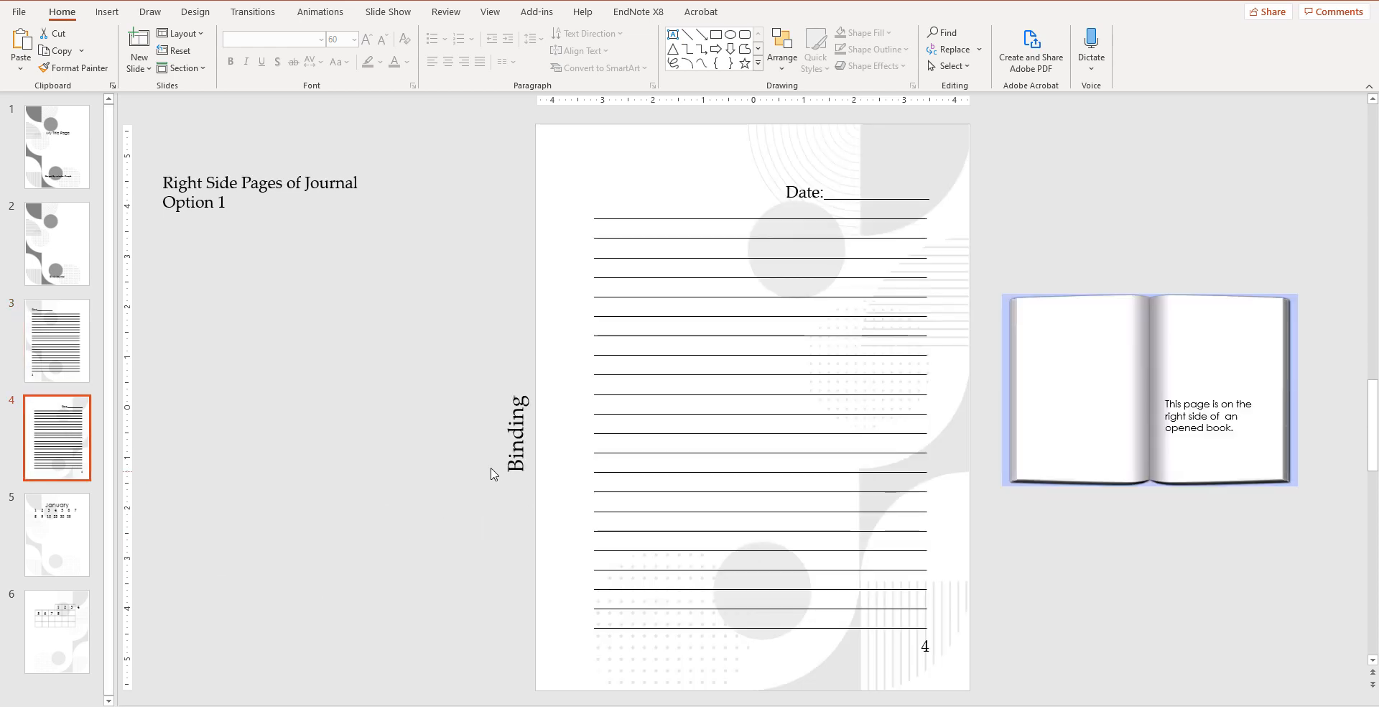
{"action": "left_click", "coordinate": [150, 69]}
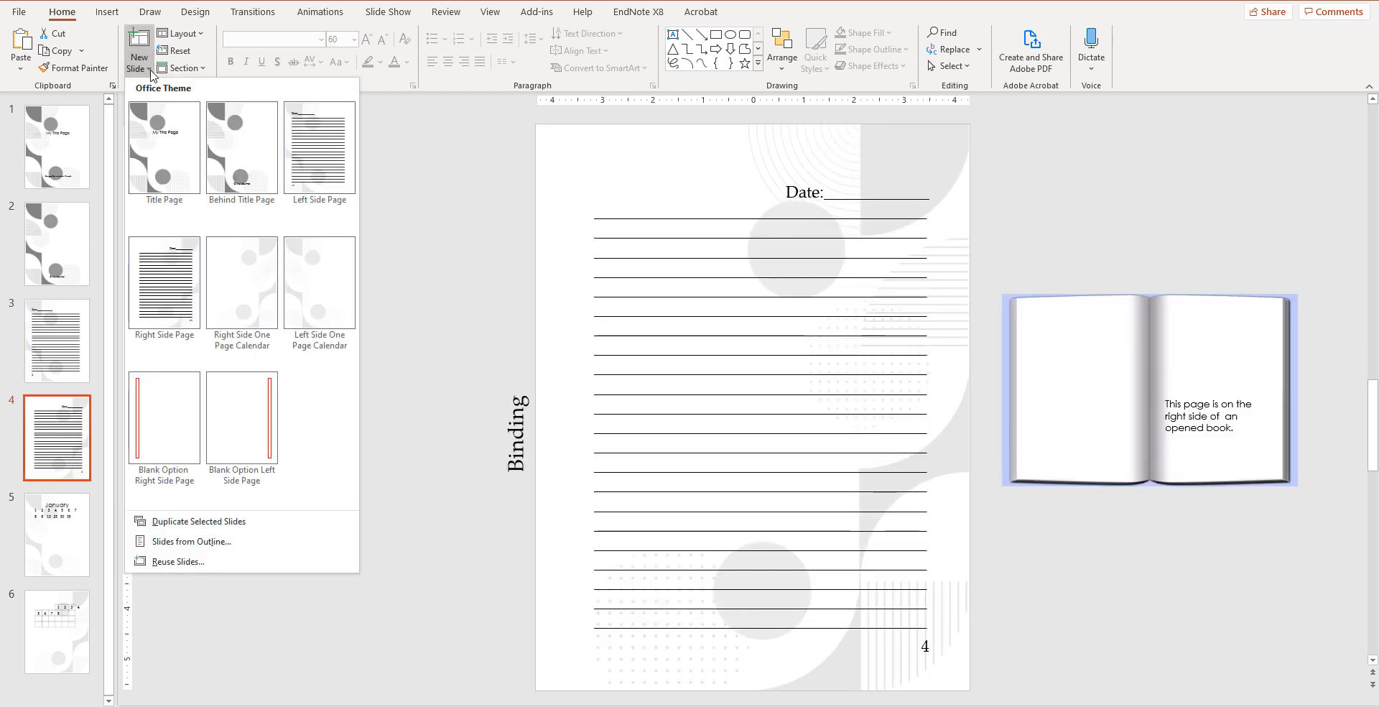
{"action": "left_click", "coordinate": [326, 174]}
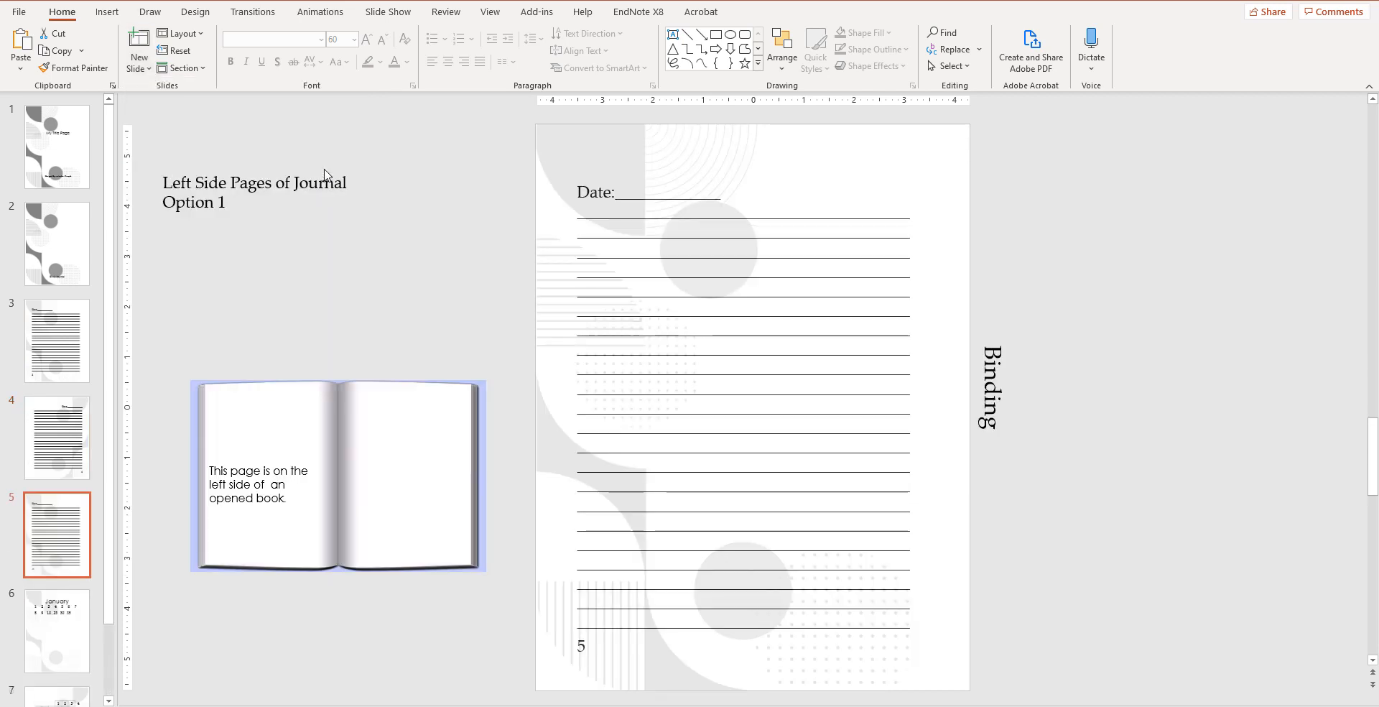
{"action": "left_click", "coordinate": [145, 68]}
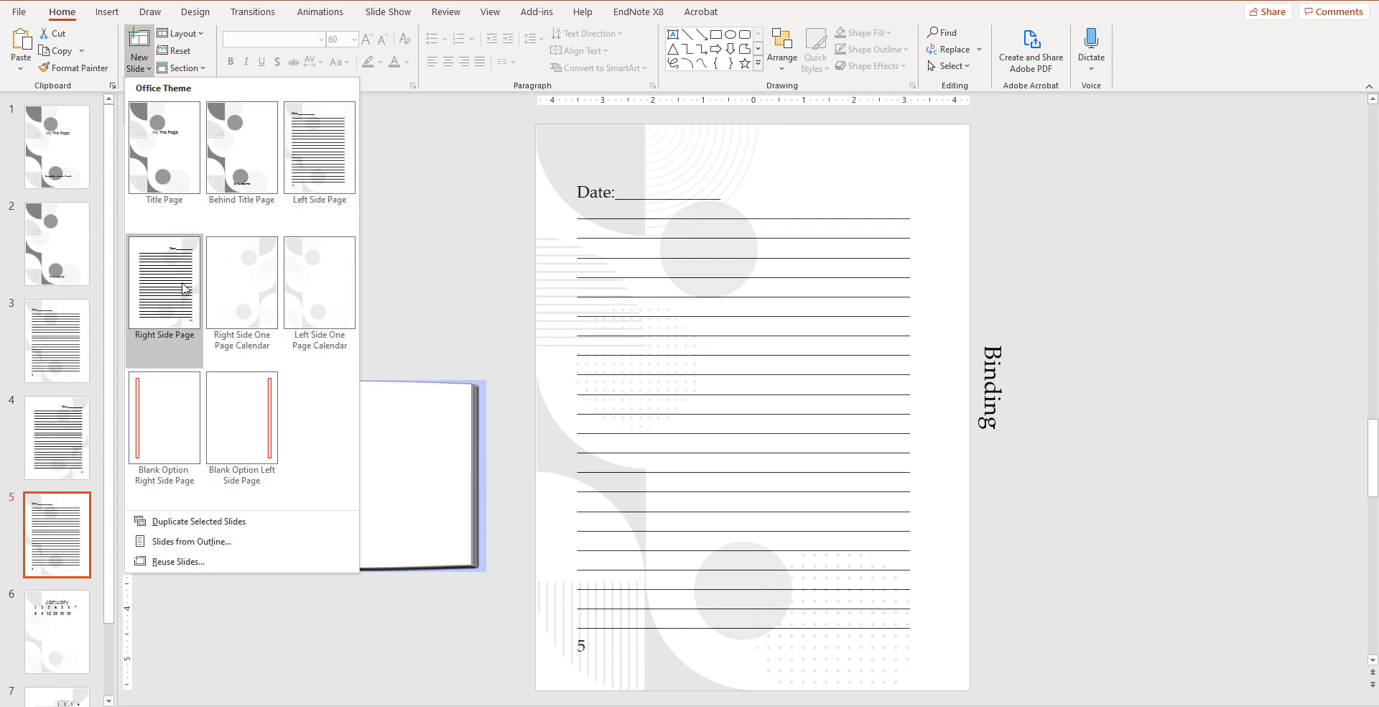
{"action": "left_click", "coordinate": [164, 301]}
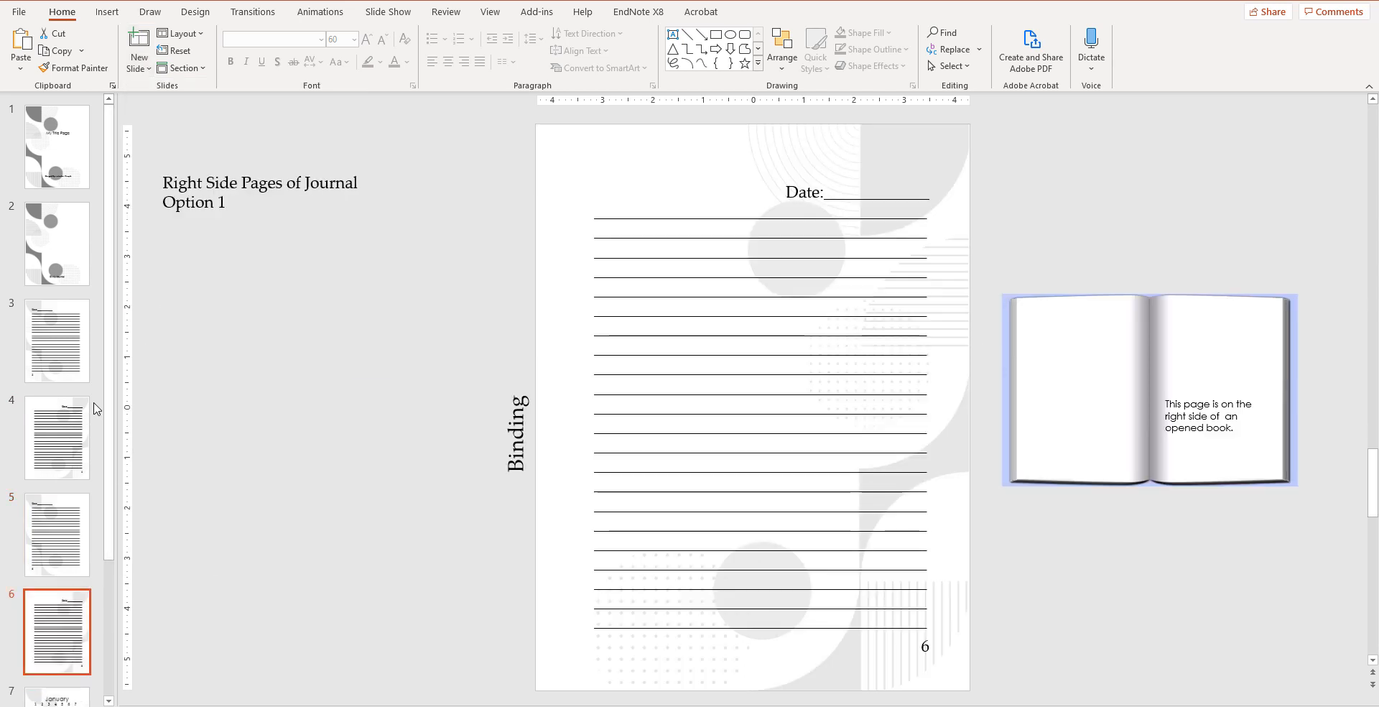
Copy journal slides 3 through 6 and paste the copies directly after slide 6
{"action": "scroll", "coordinate": [79, 347], "scroll_direction": "down", "scroll_amount": 1}
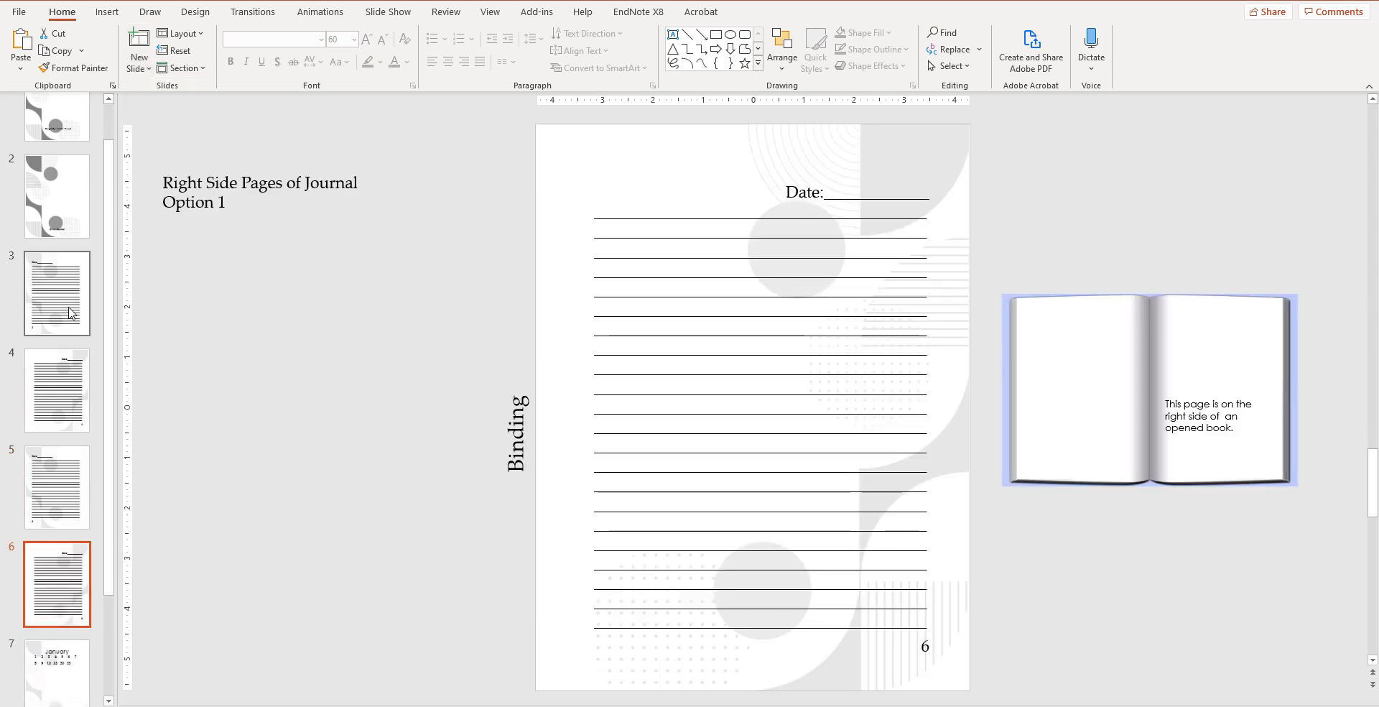
{"action": "left_click", "coordinate": [71, 311]}
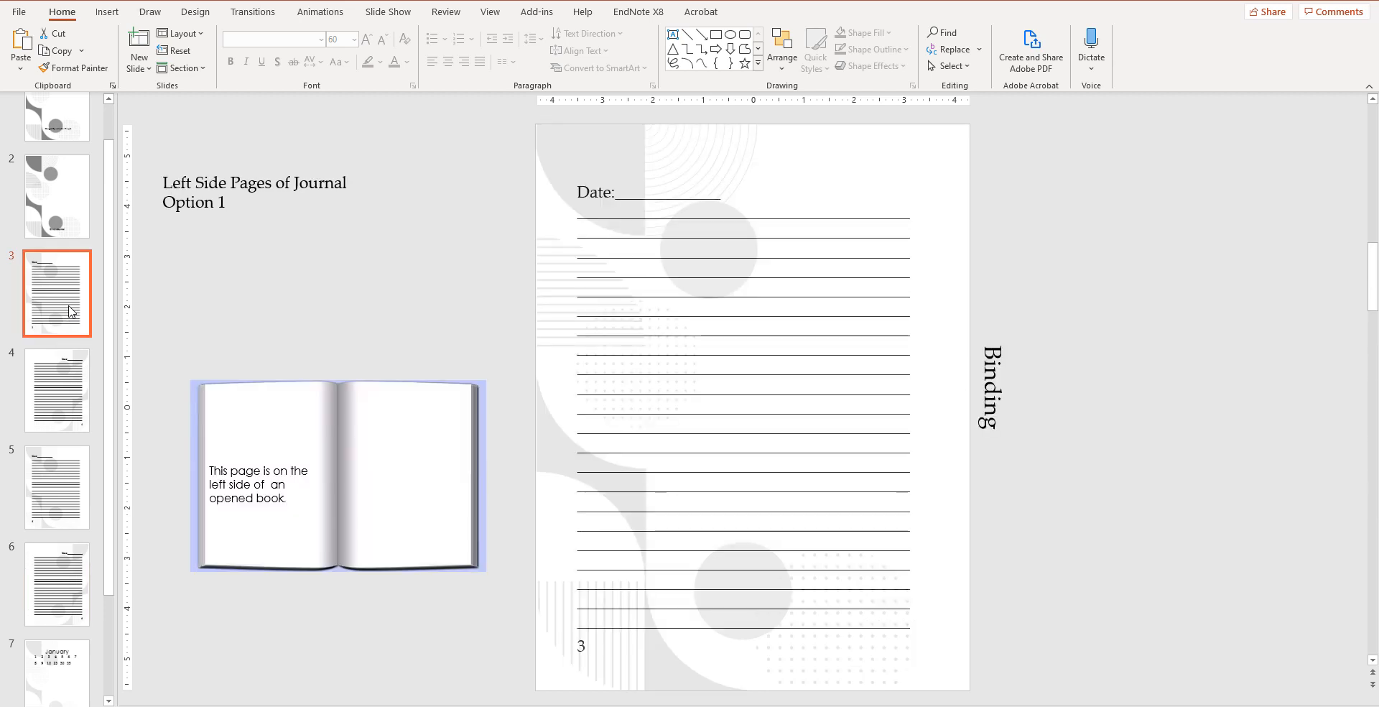
{"action": "left_click", "coordinate": [58, 492], "text": "ctrl"}
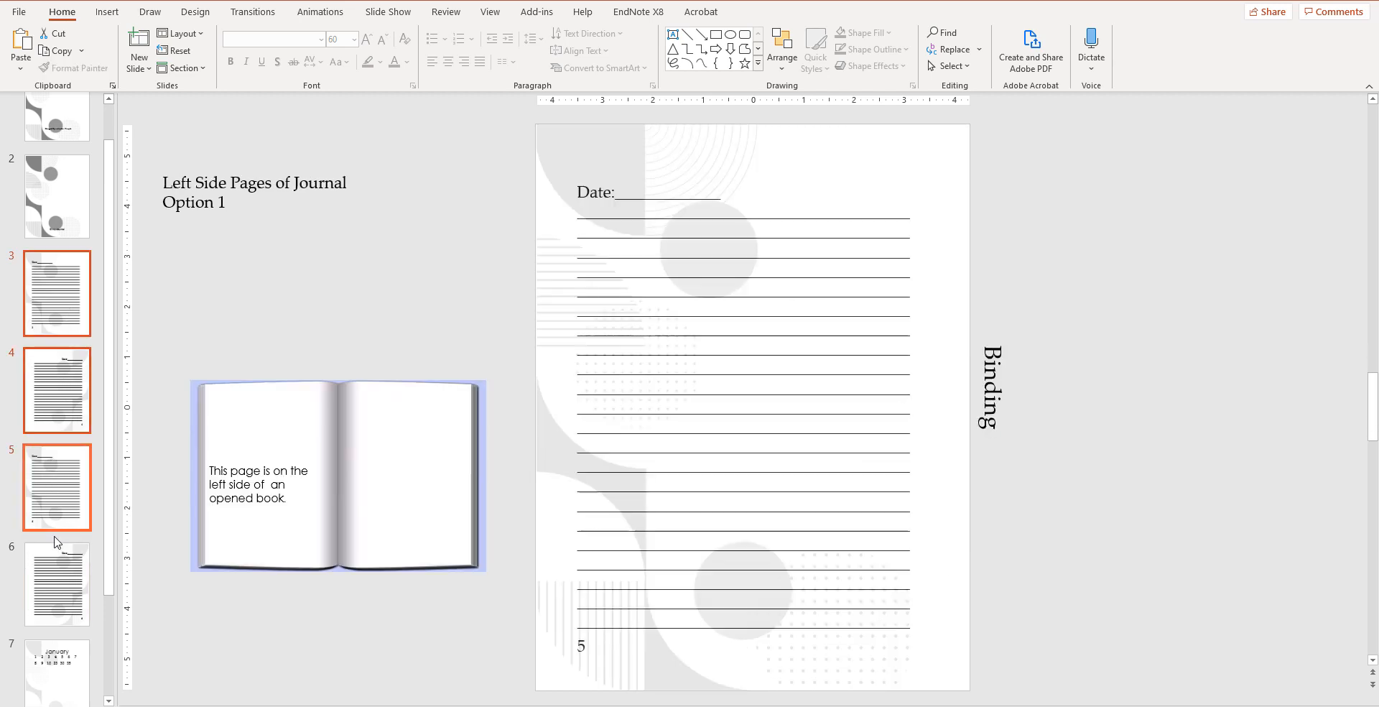
{"action": "left_click", "coordinate": [57, 585], "text": "ctrl"}
{"action": "right_click", "coordinate": [72, 299]}
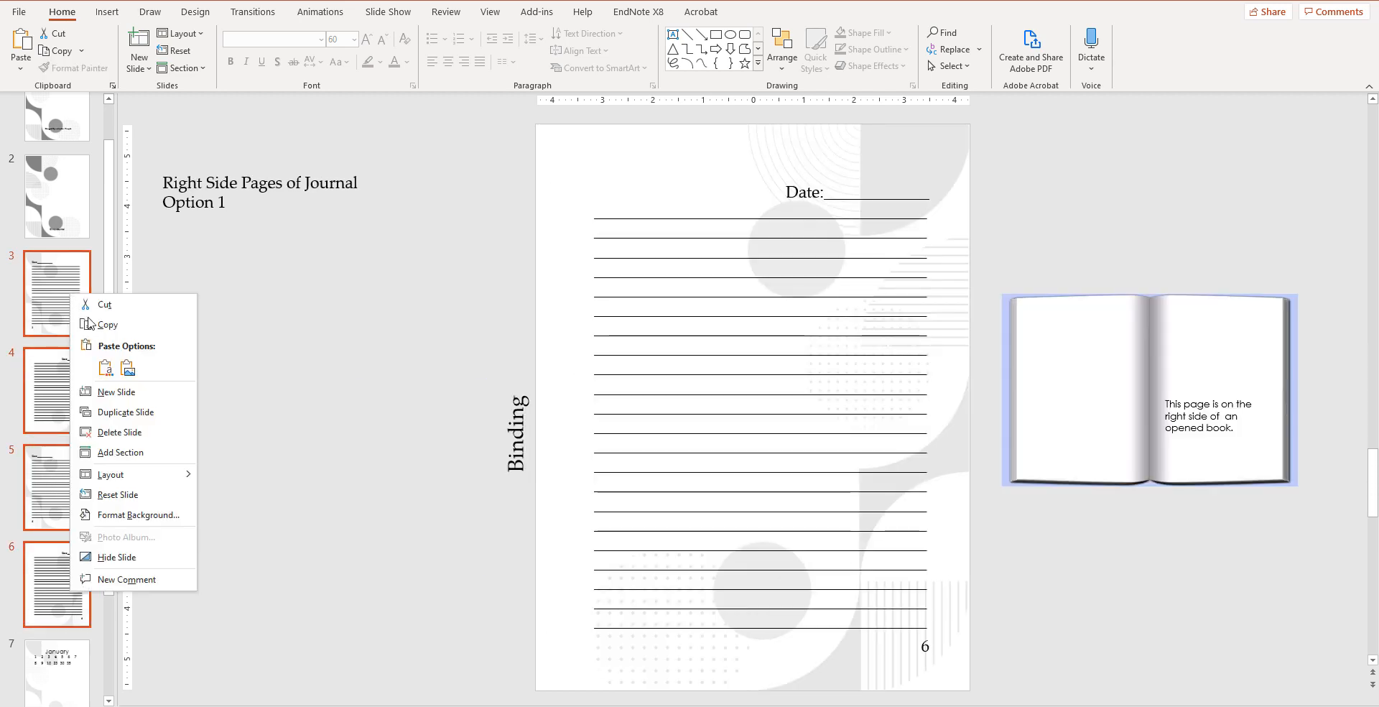
{"action": "left_click", "coordinate": [91, 325]}
{"action": "right_click", "coordinate": [75, 631]}
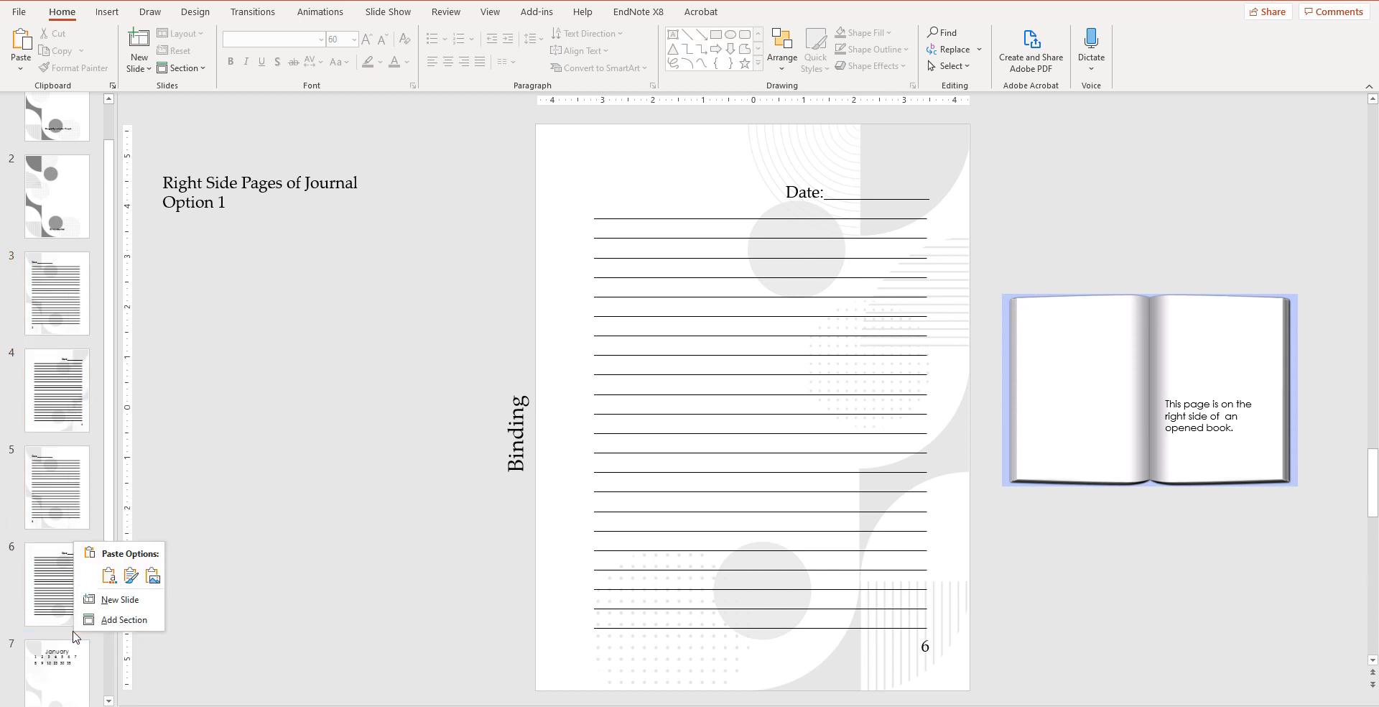
{"action": "left_click", "coordinate": [106, 574]}
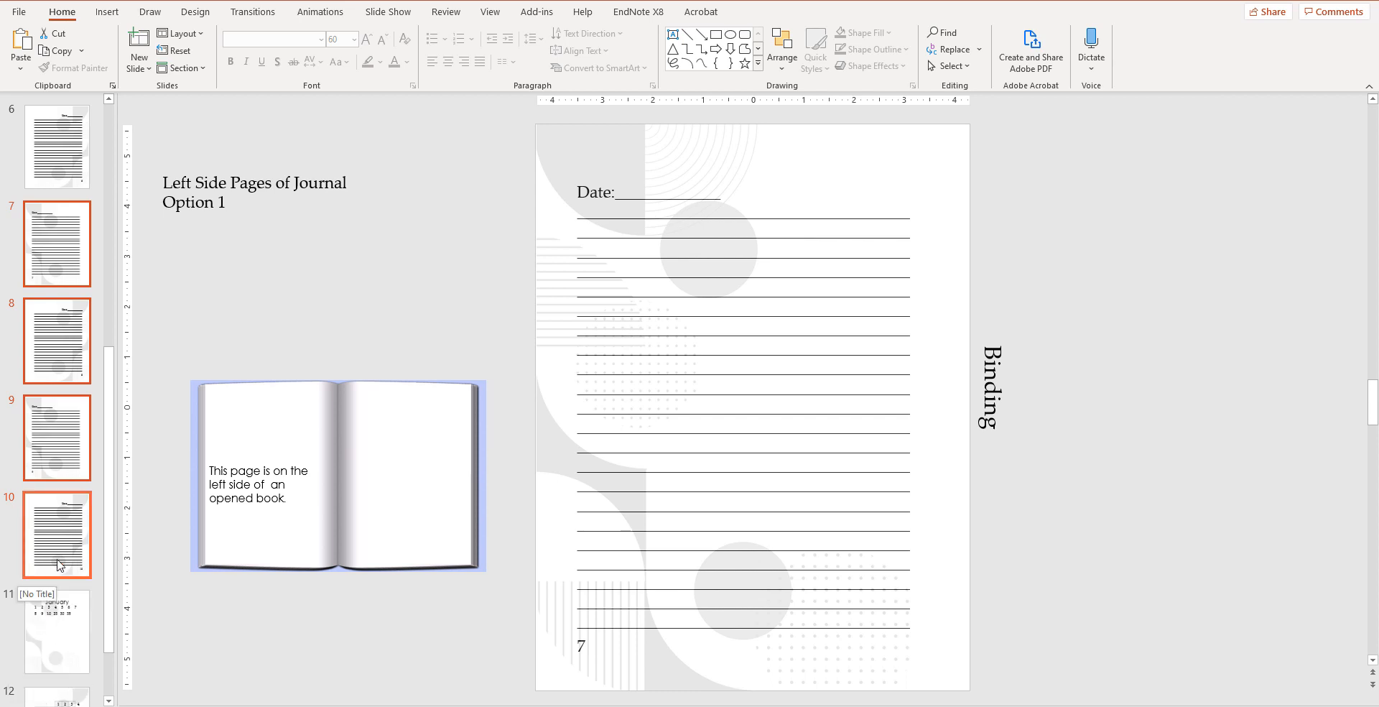
Move the January one-page calendar slide up between journal slides 8 and 9
{"action": "scroll", "coordinate": [77, 407], "scroll_direction": "down", "scroll_amount": 2}
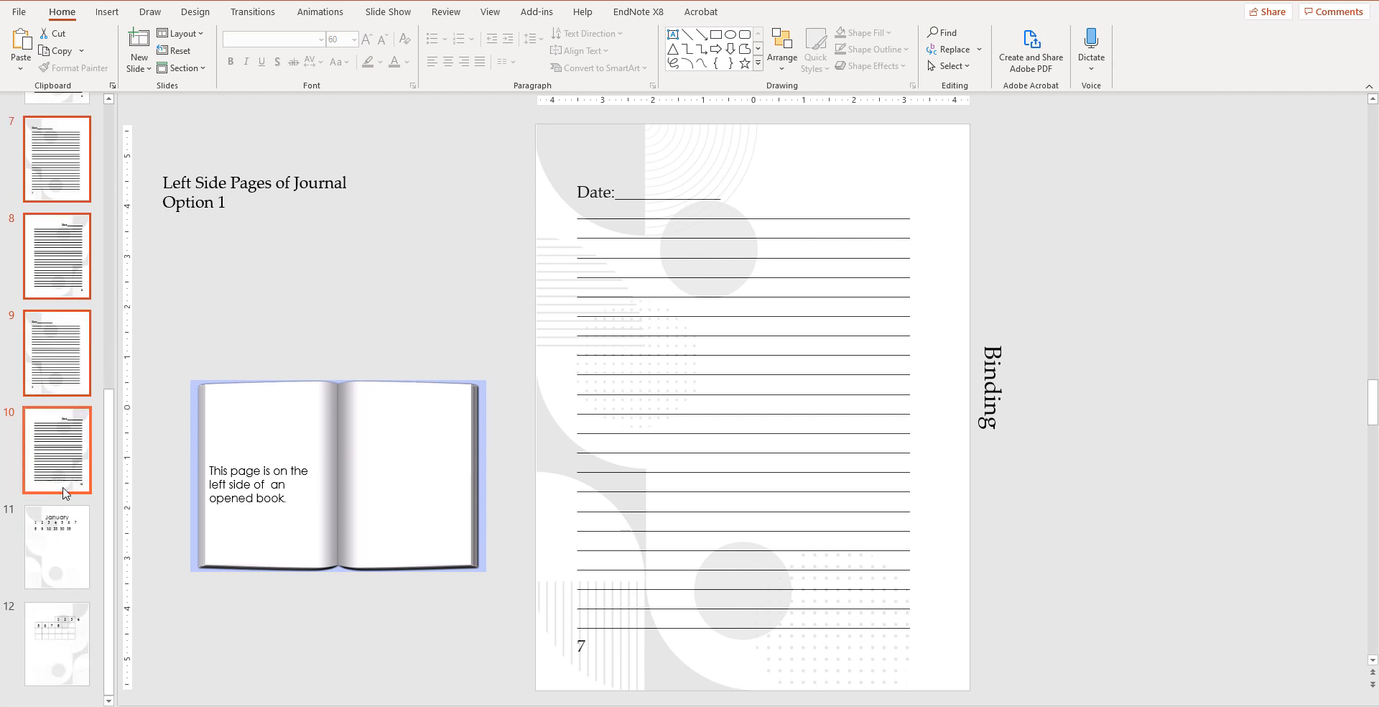
{"action": "left_click", "coordinate": [66, 556]}
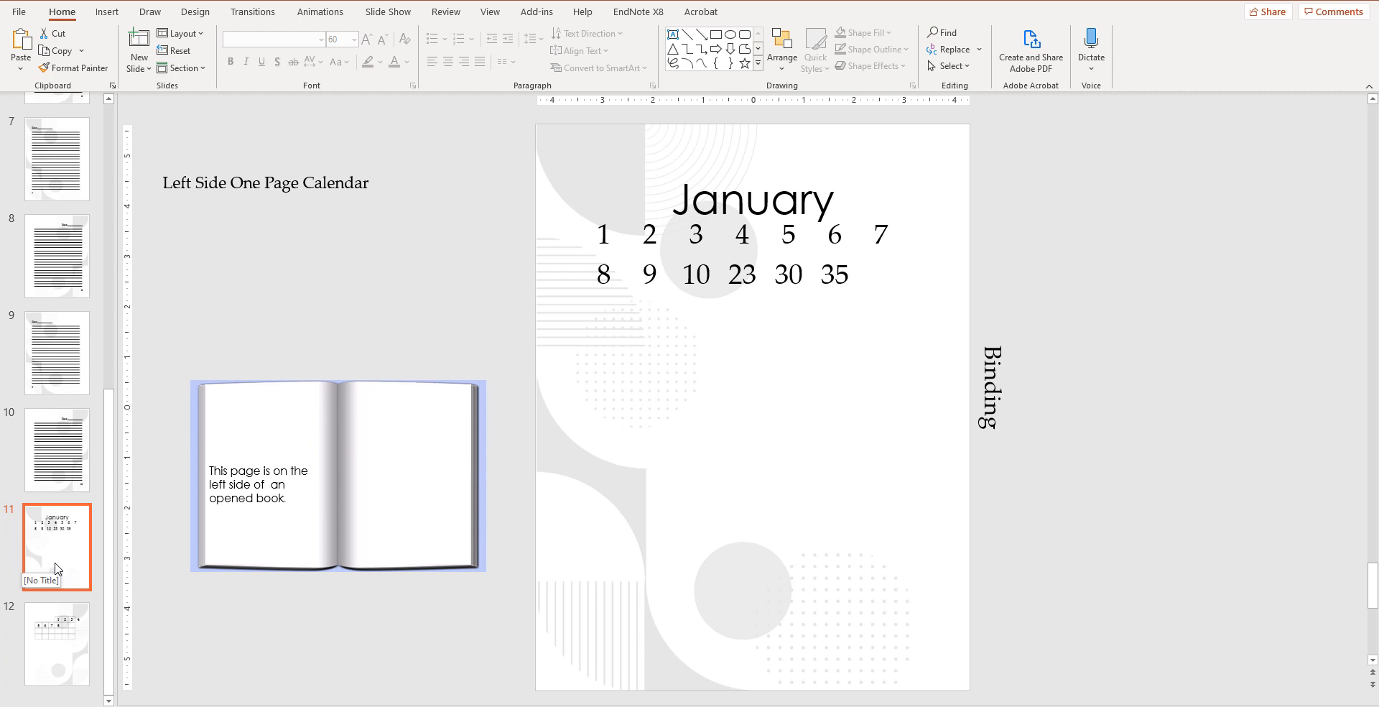
{"action": "left_click_drag", "start_coordinate": [57, 569], "coordinate": [59, 338]}
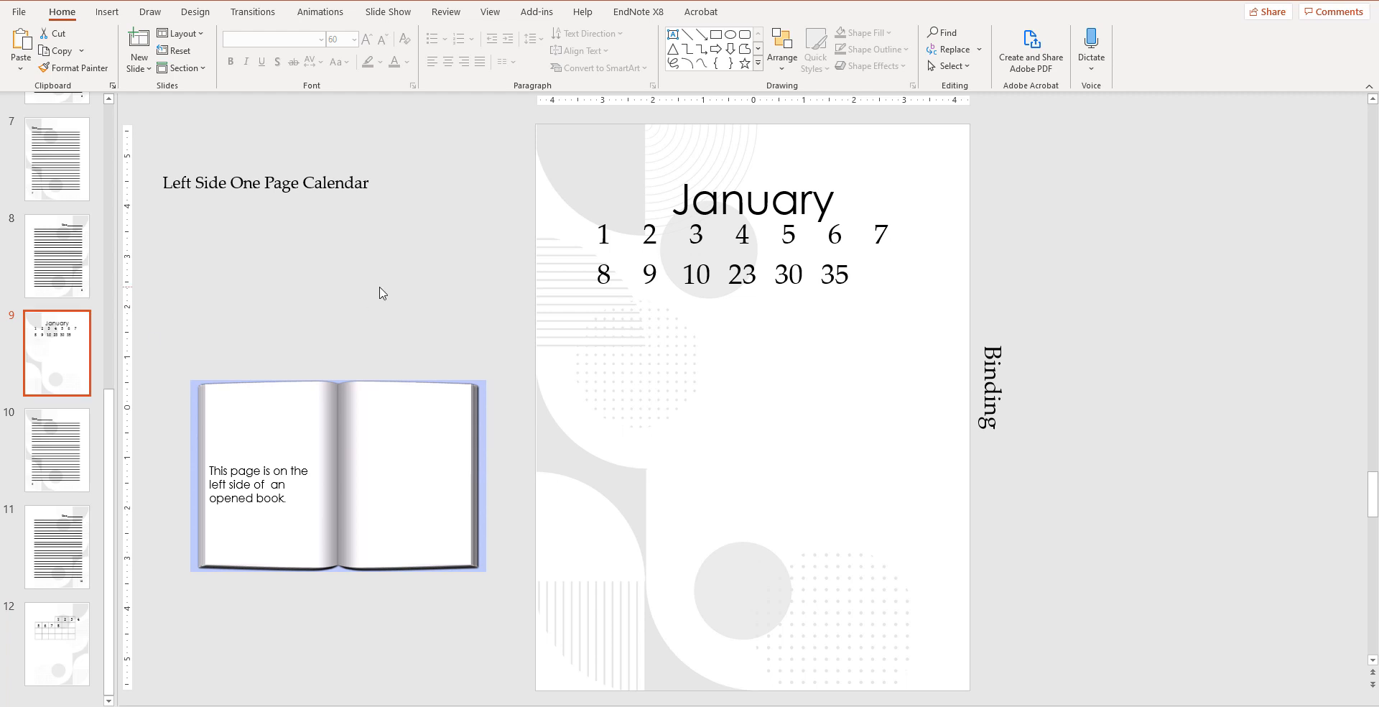
{"action": "scroll", "coordinate": [65, 352], "scroll_direction": "up", "scroll_amount": 6}
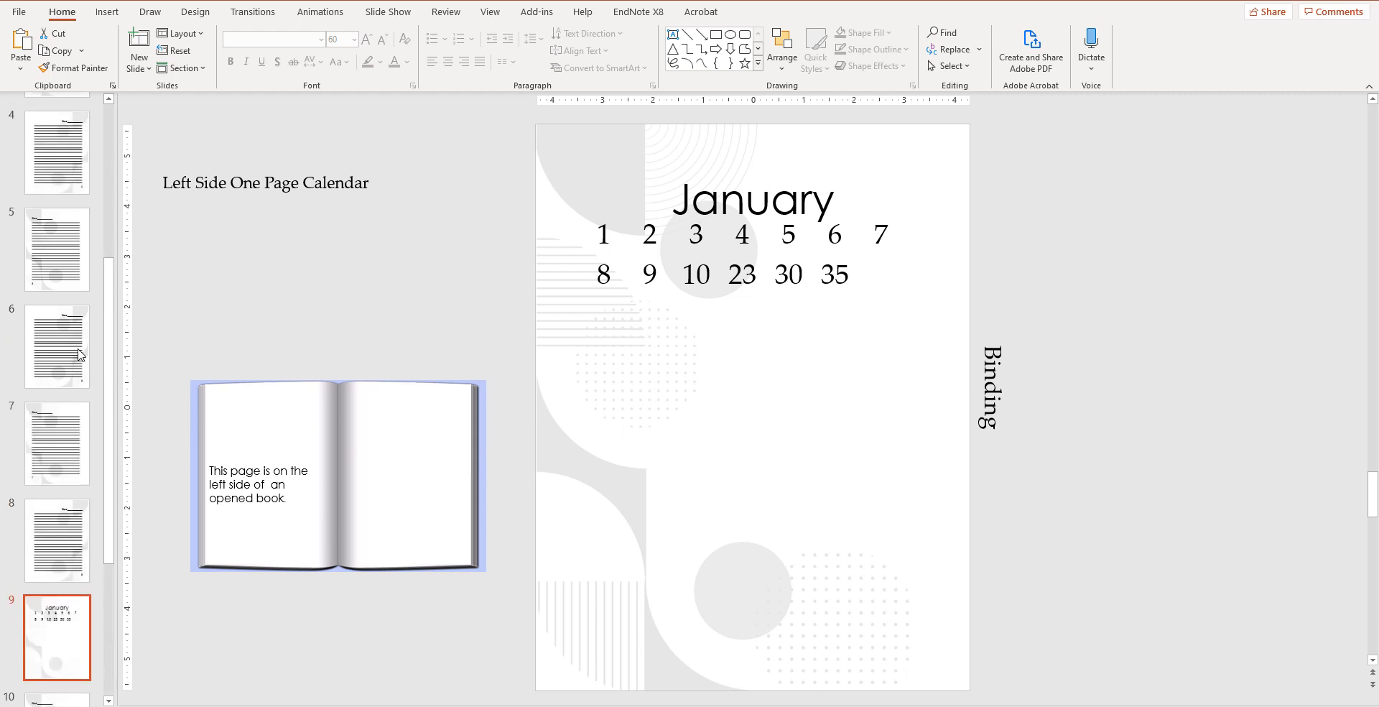